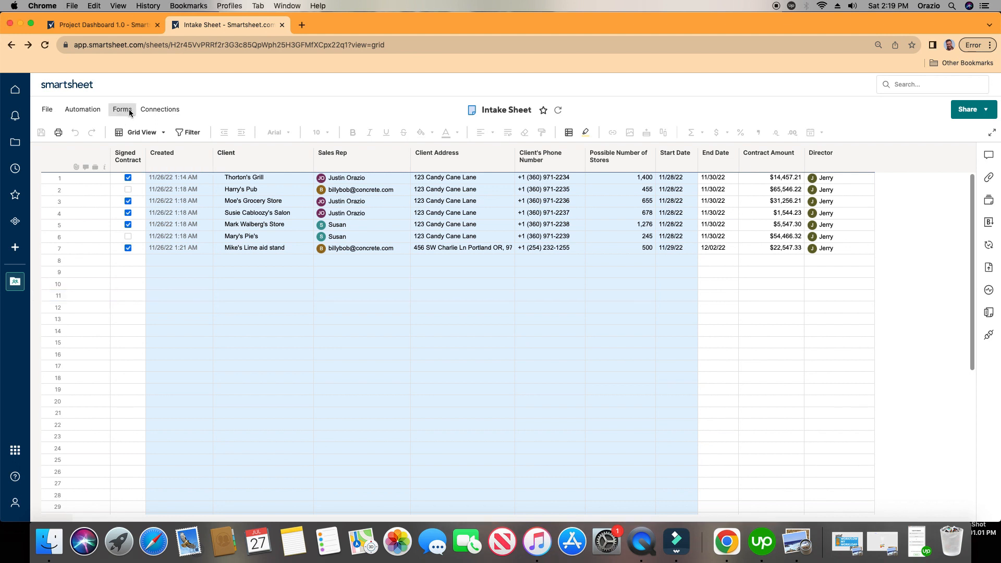
Copy the Intake Form's URL from the forms manager of the Intake Sheet.
click(129, 113)
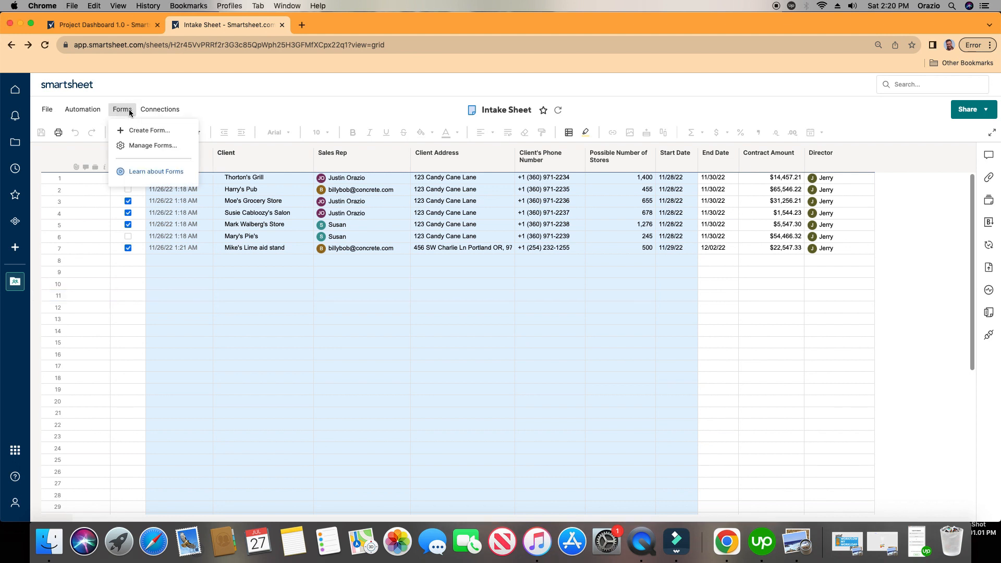
click(153, 146)
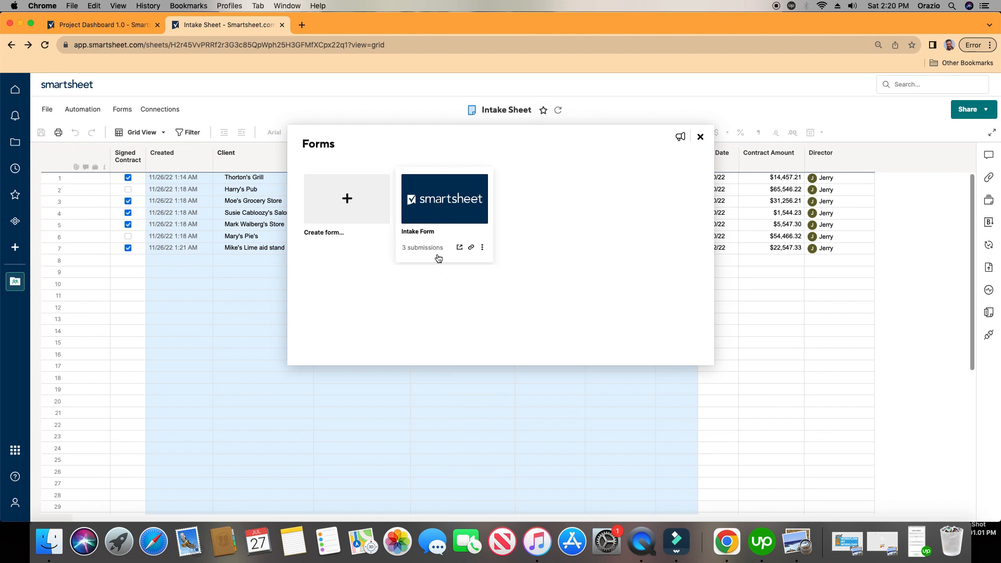
click(472, 249)
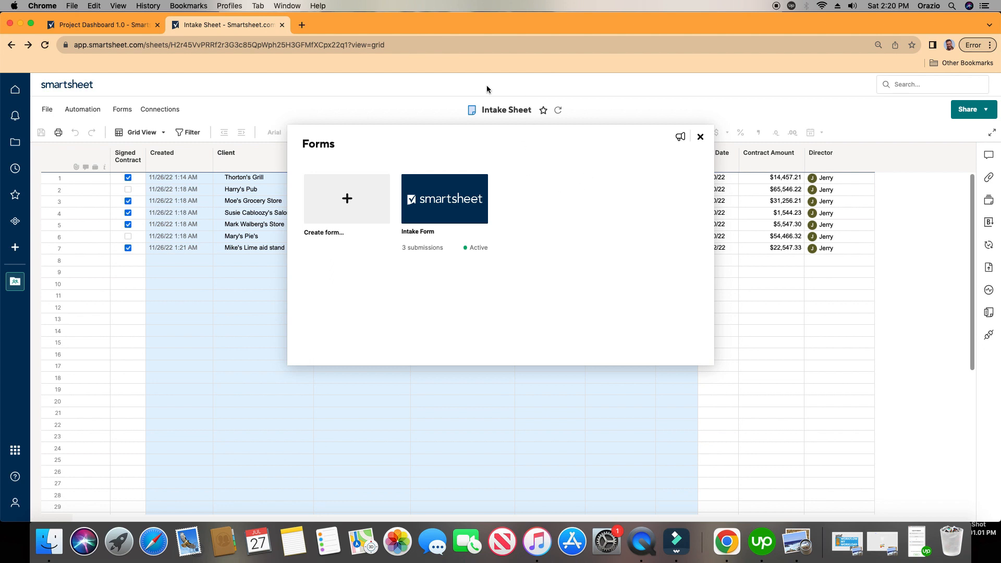
Paste the copied form link into the address bar of a new browser tab.
click(303, 25)
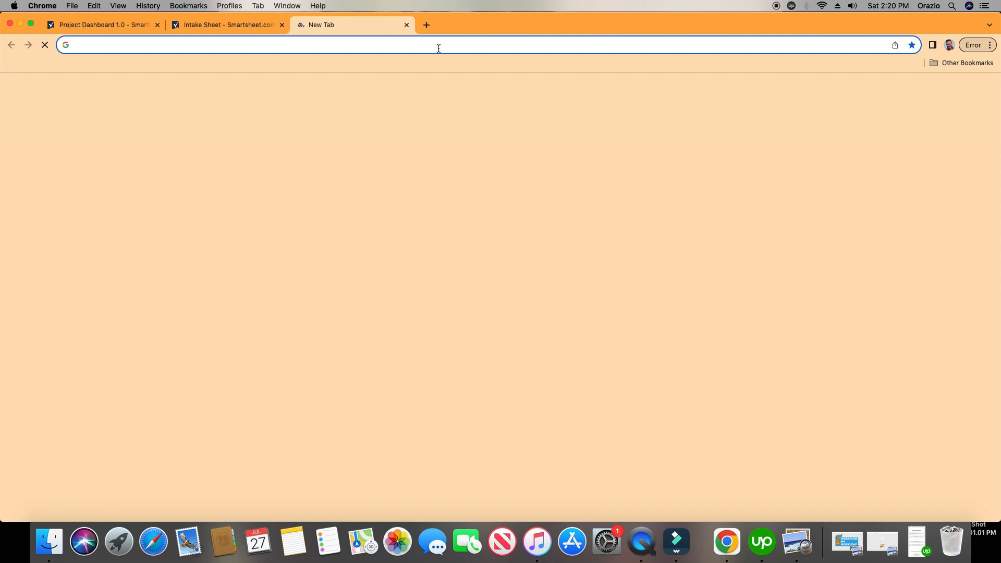
click(498, 45)
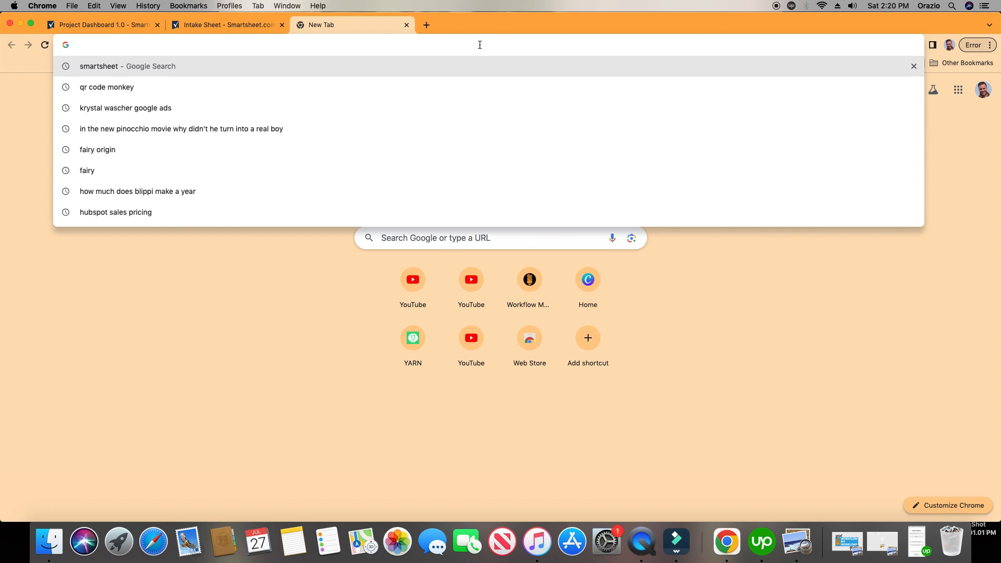
key(super+v)
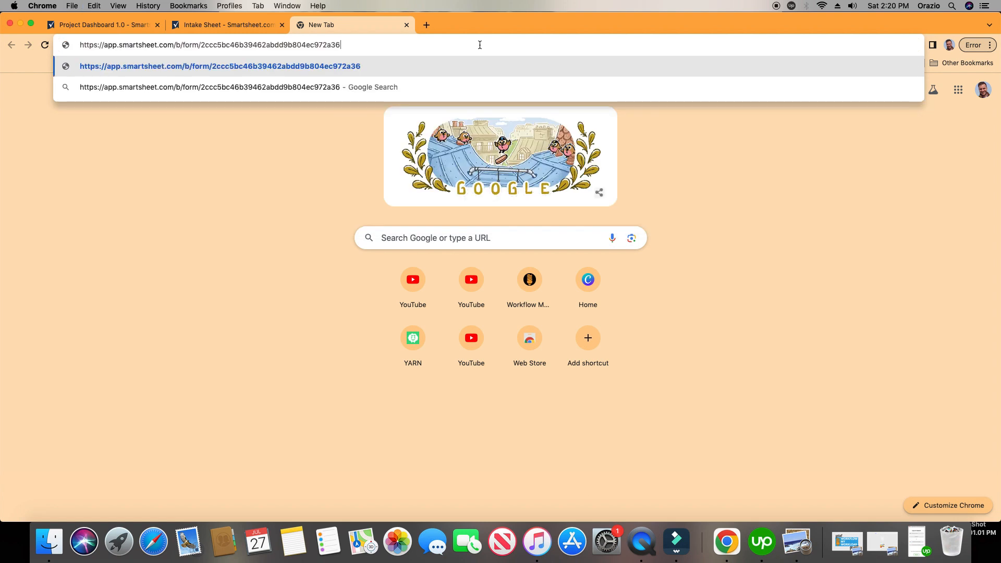
Copy the Intake Form's URL again, replace the pasted address in the new tab with it, and load the form.
click(211, 27)
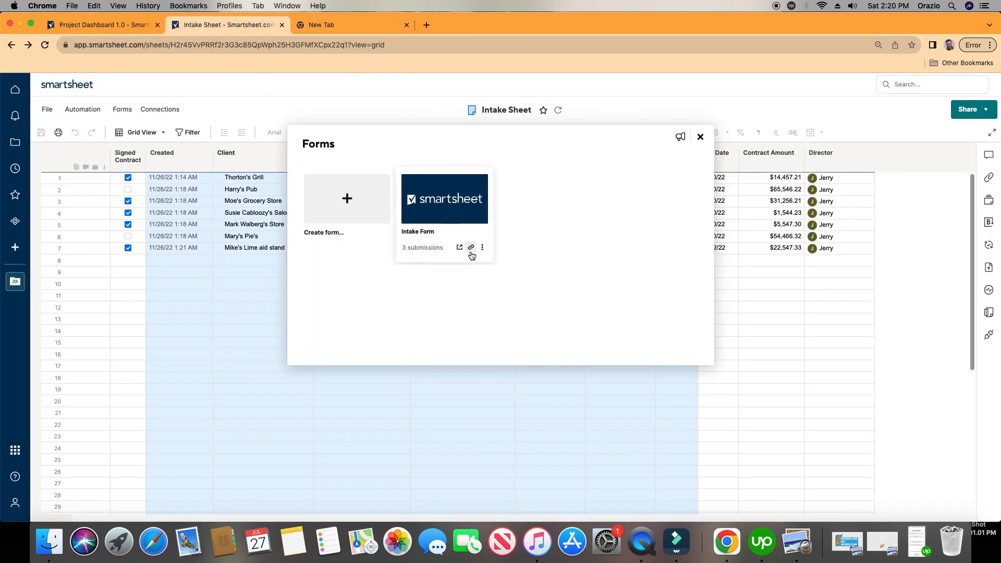
click(472, 250)
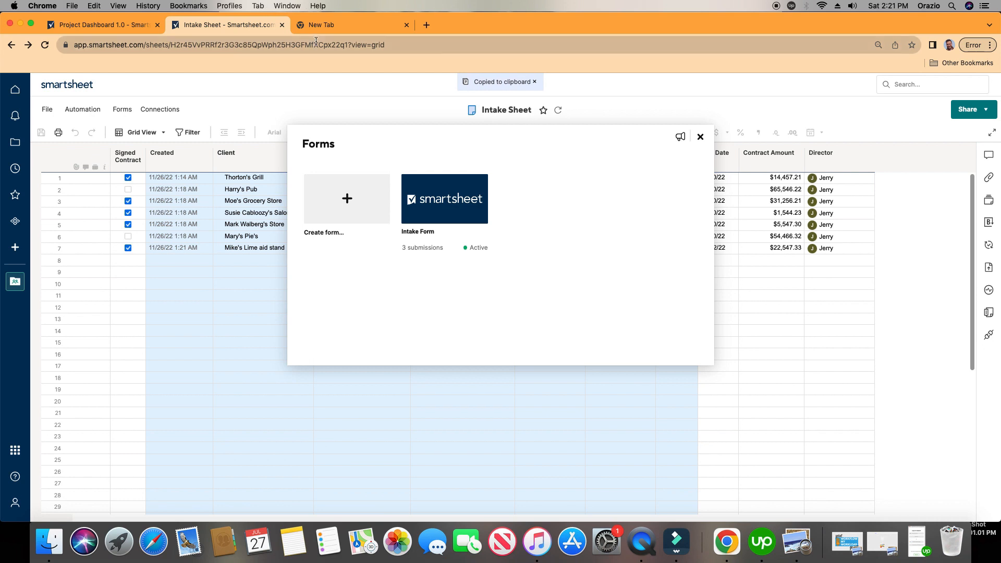
click(360, 27)
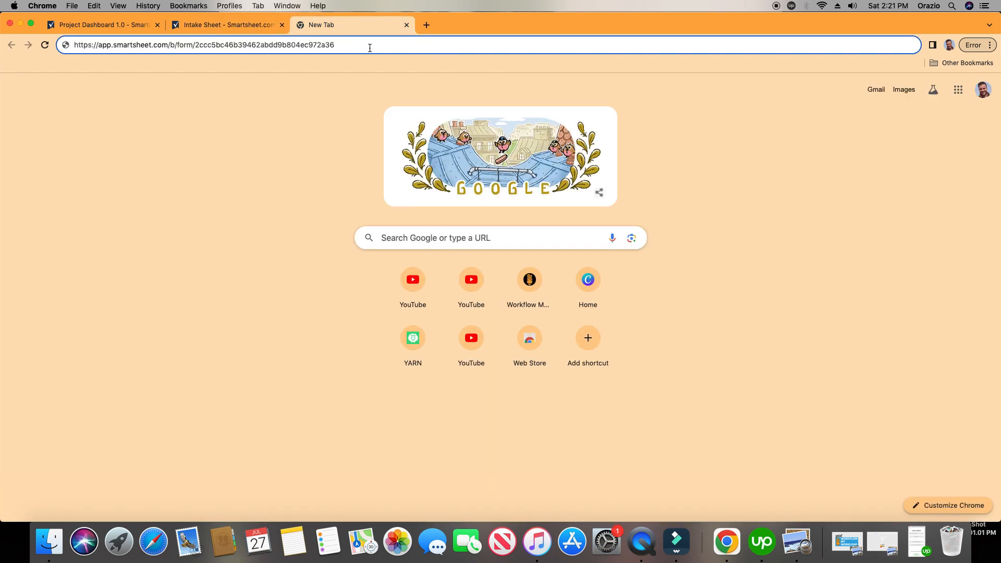
triple_click(369, 47)
key(BackSpace)
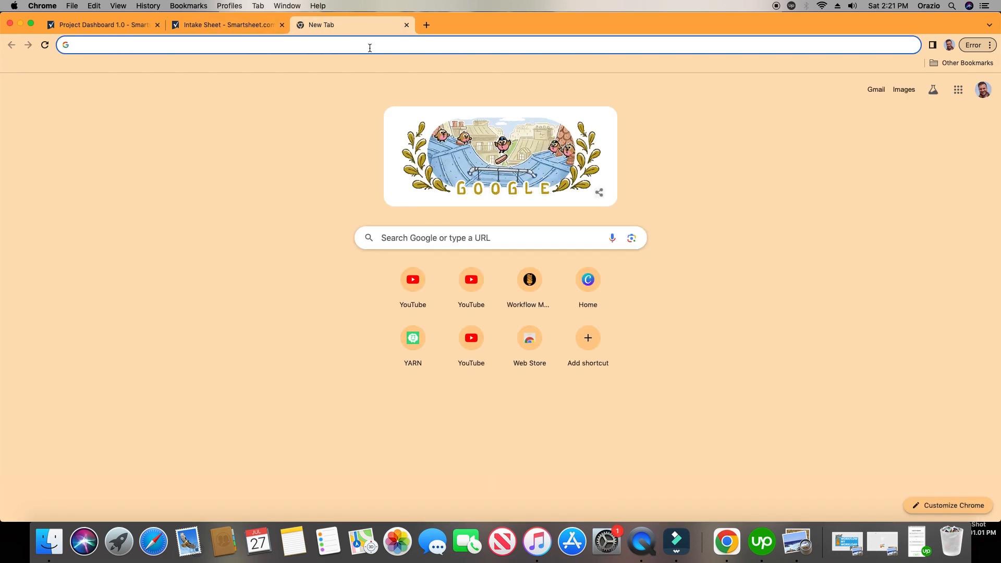
right_click(370, 48)
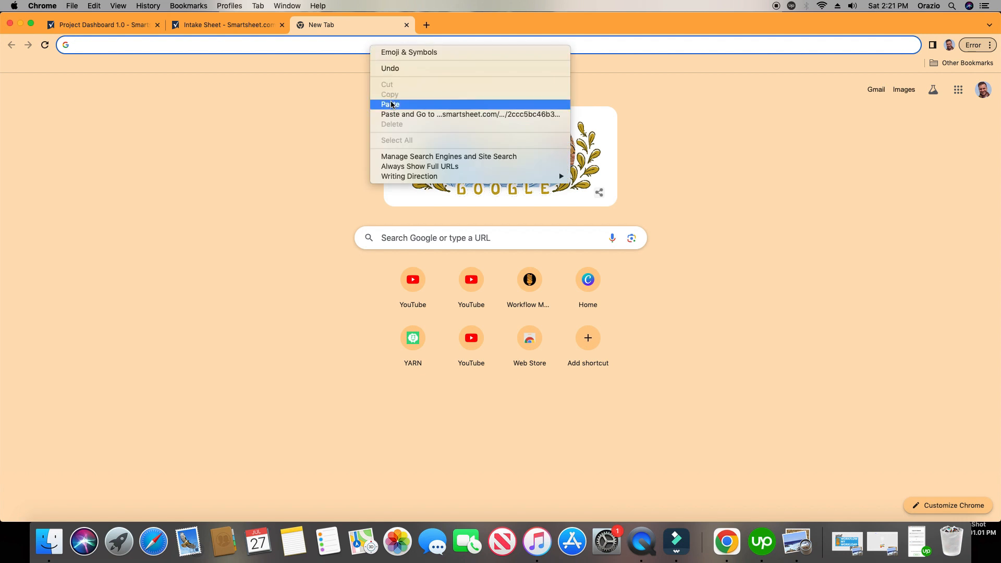
click(393, 105)
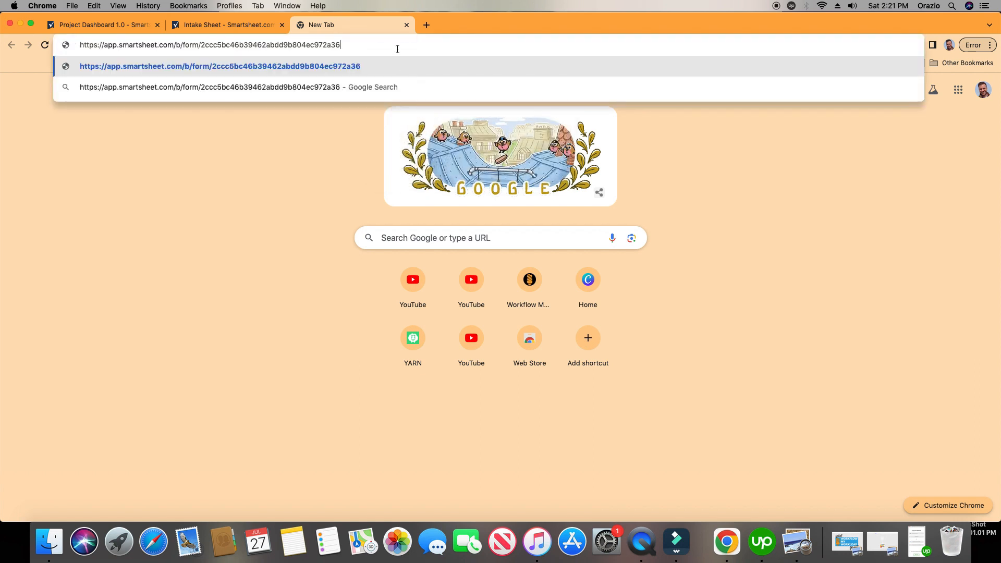
key(Return)
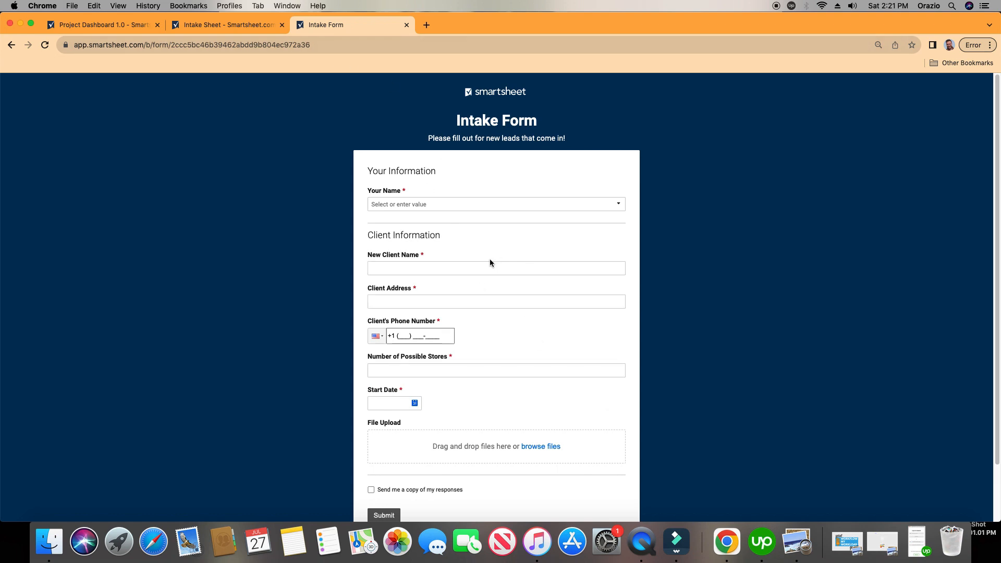
Switch to Project Dashboard 1.0 and open it for editing.
click(121, 21)
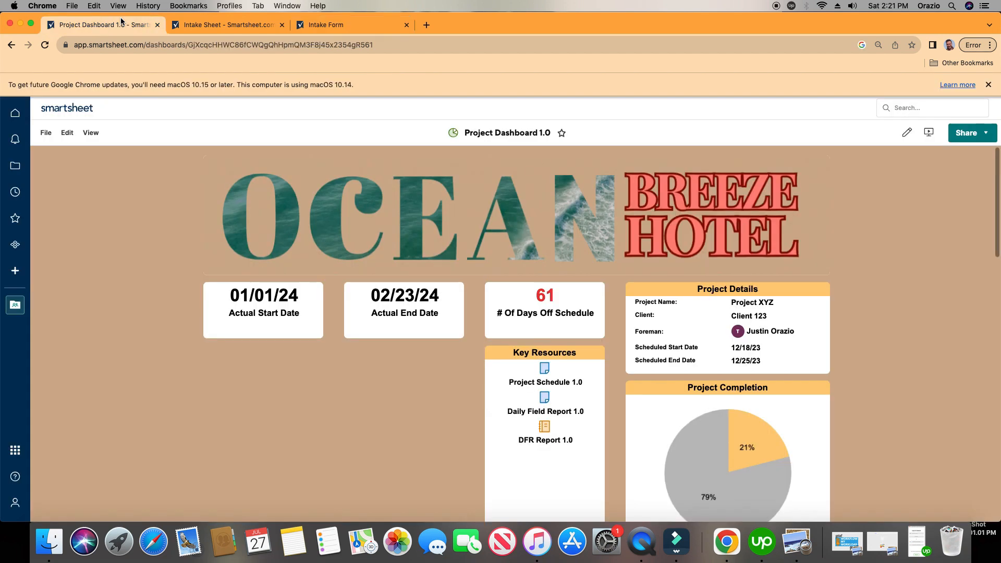
scroll(769, 305, down, 1)
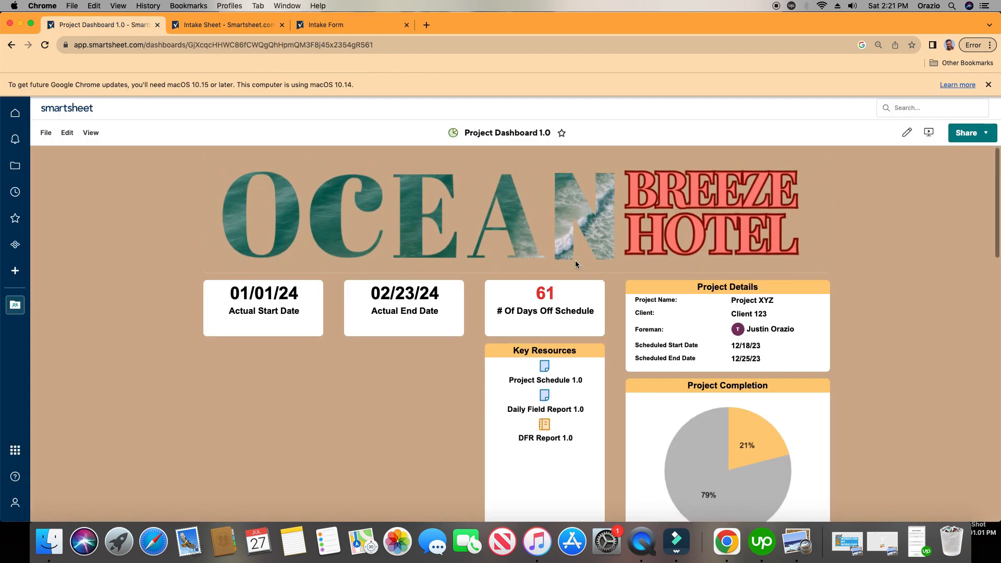
scroll(574, 233, down, 1)
scroll(574, 233, up, 1)
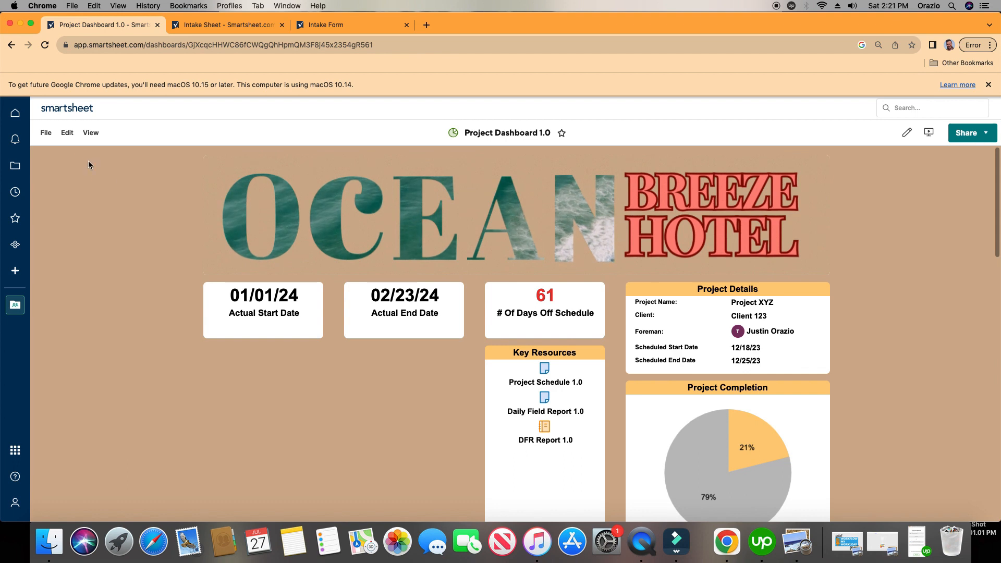
click(68, 135)
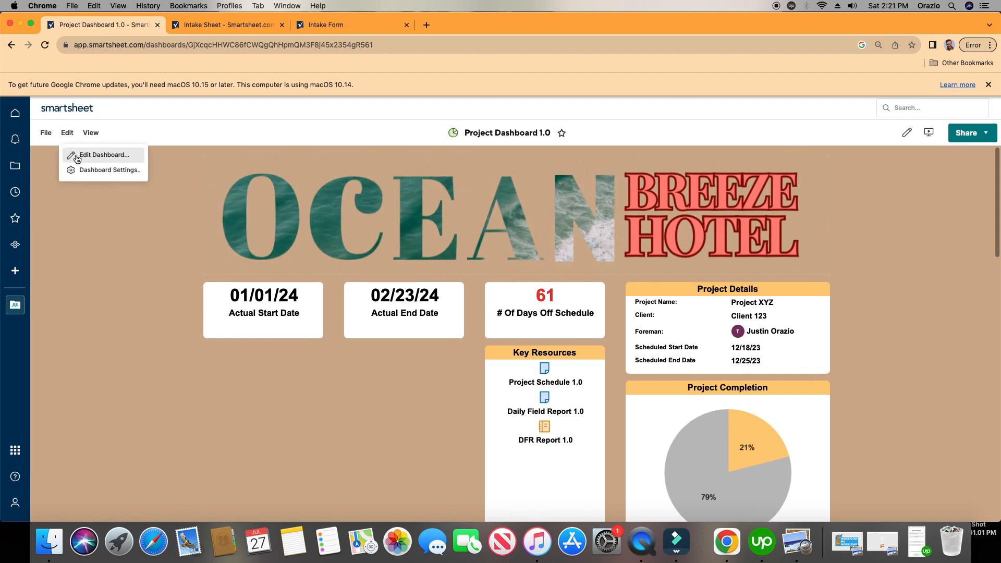
click(77, 156)
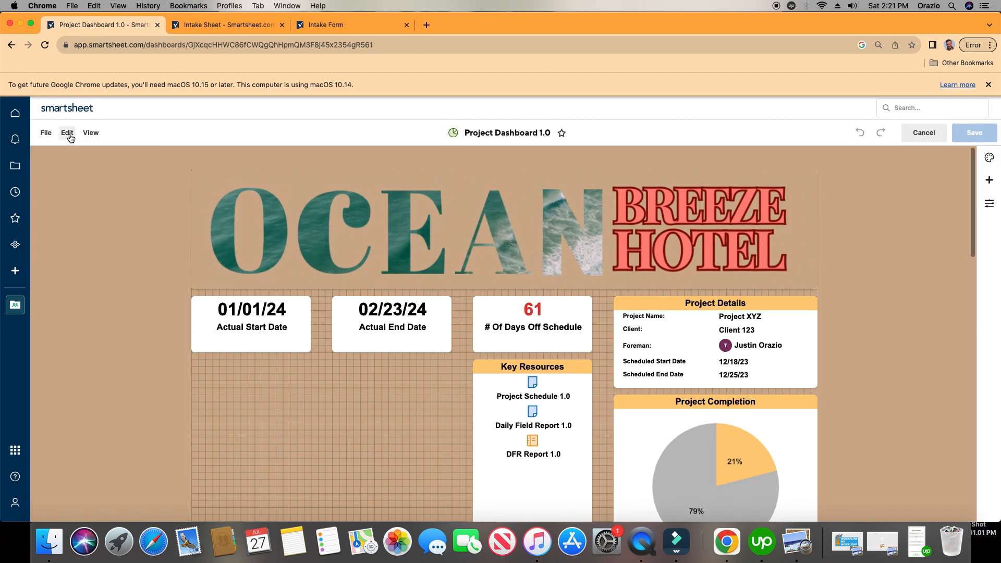
Add a Web Content widget that embeds the copied Intake Form link, and turn off the widget's title.
click(69, 135)
mouse_move(85, 203)
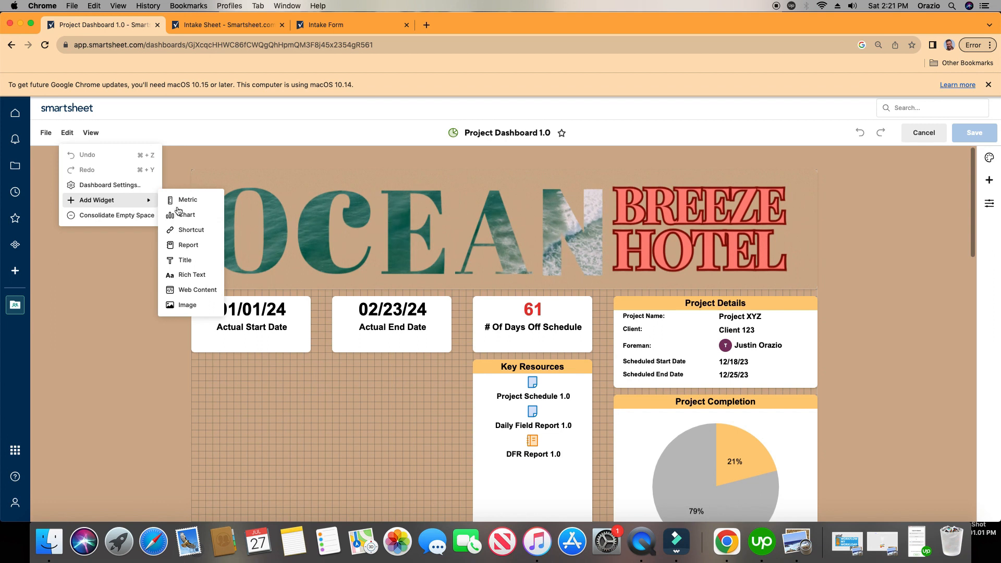
click(202, 296)
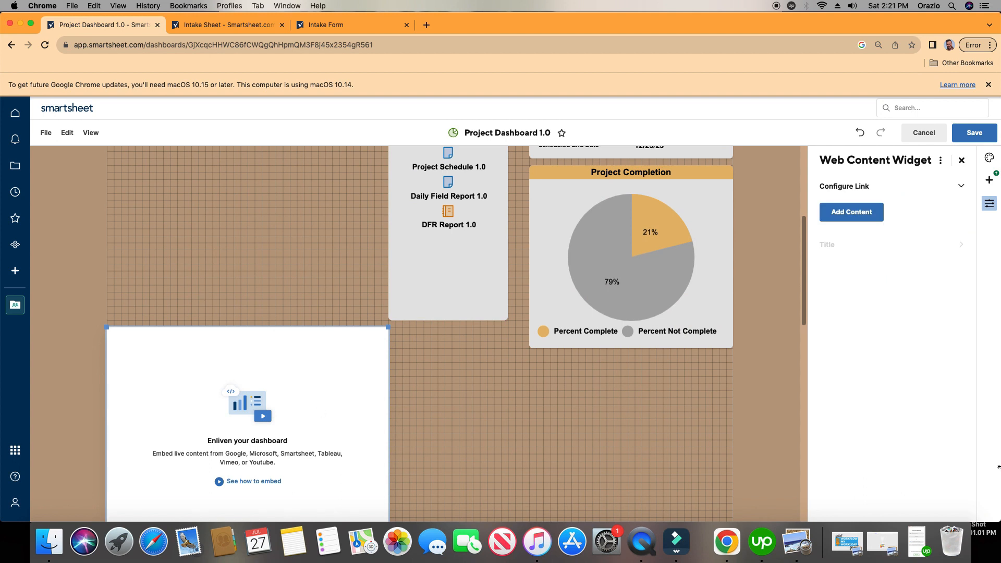
click(878, 218)
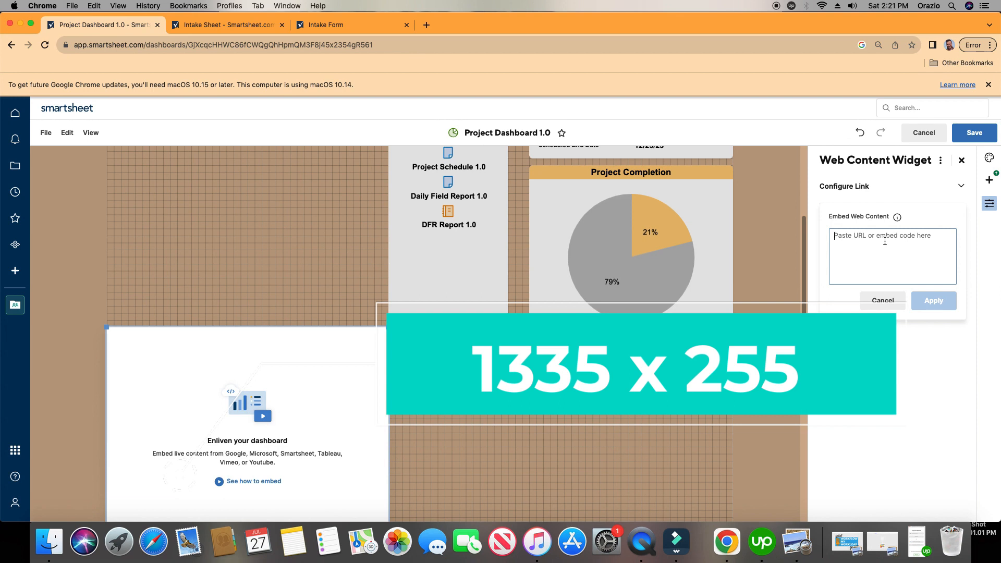
key(super+v)
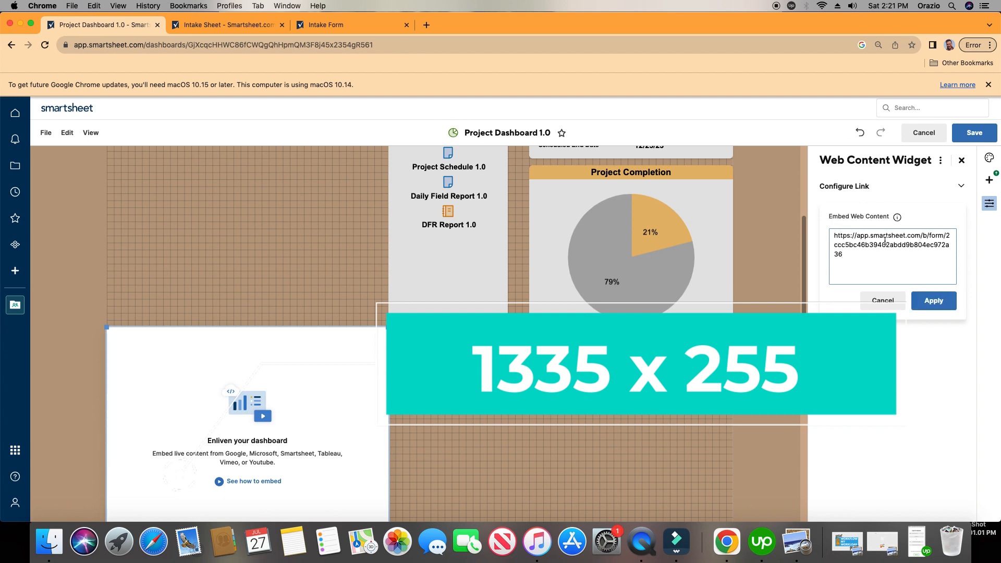
click(934, 301)
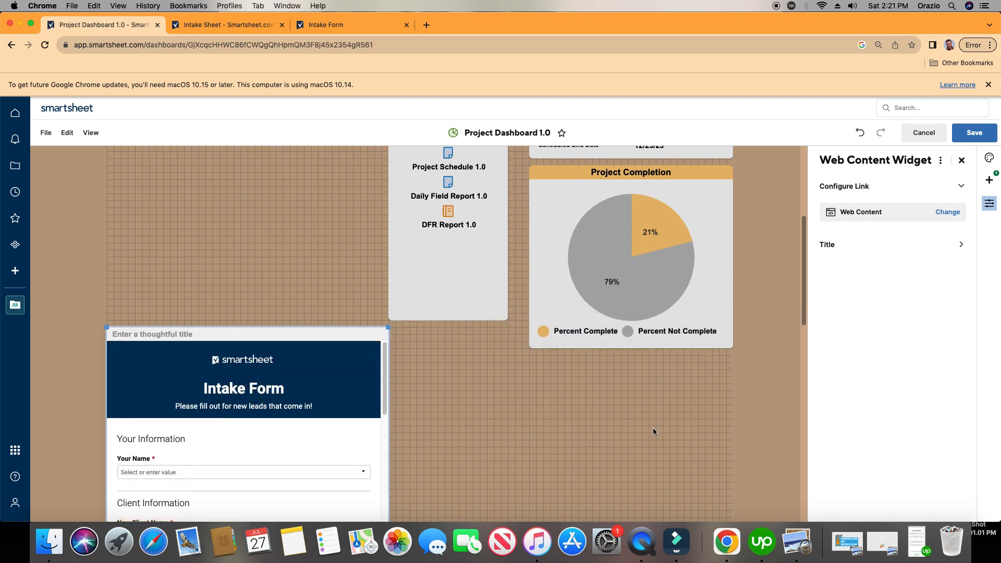
click(835, 250)
click(831, 230)
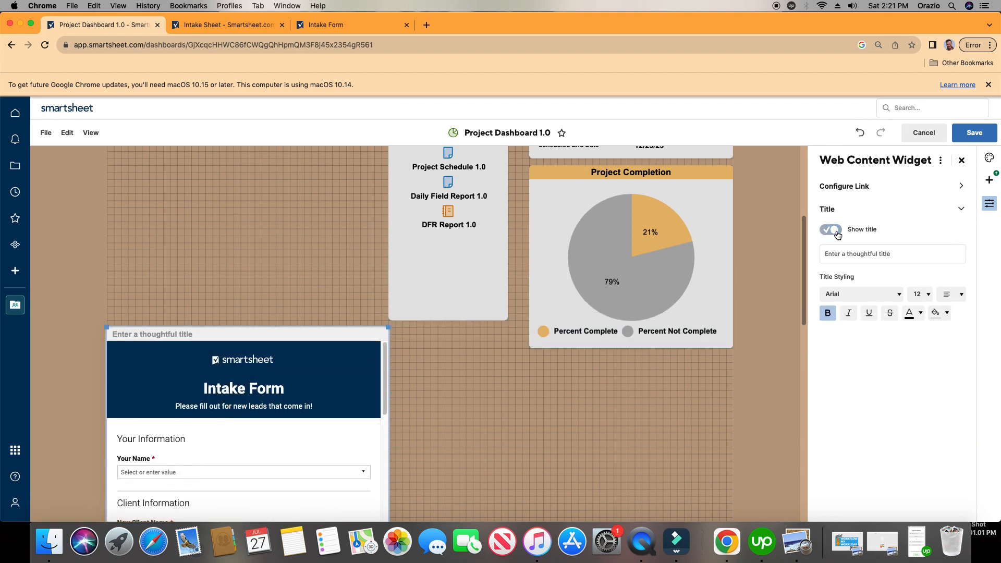
Narrow the Intake Form widget slightly and move it directly beneath the Actual Start Date and Actual End Date cards.
scroll(154, 243, up, 1)
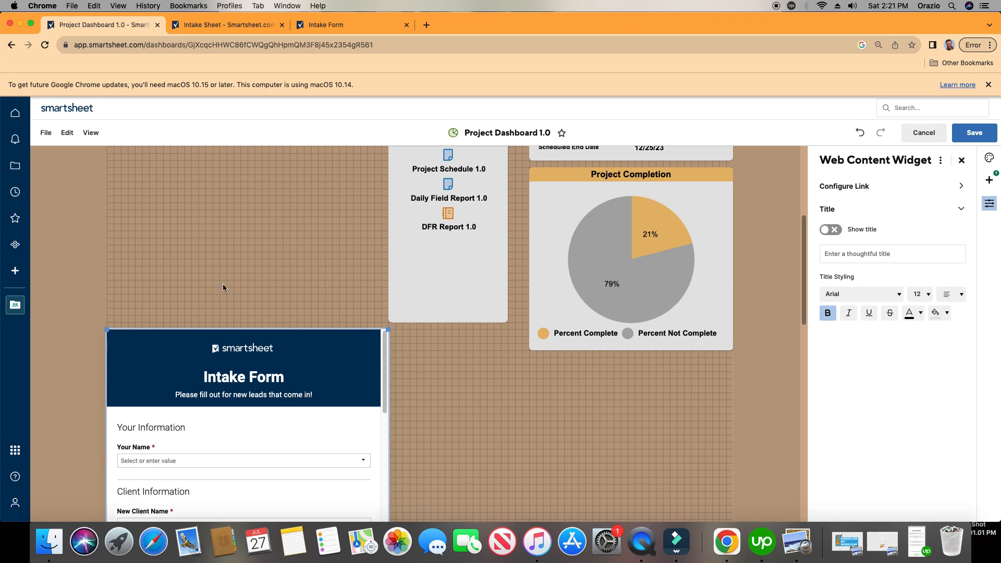
drag(386, 330, 376, 328)
click(324, 262)
drag(294, 351, 287, 243)
scroll(530, 513, up, 3)
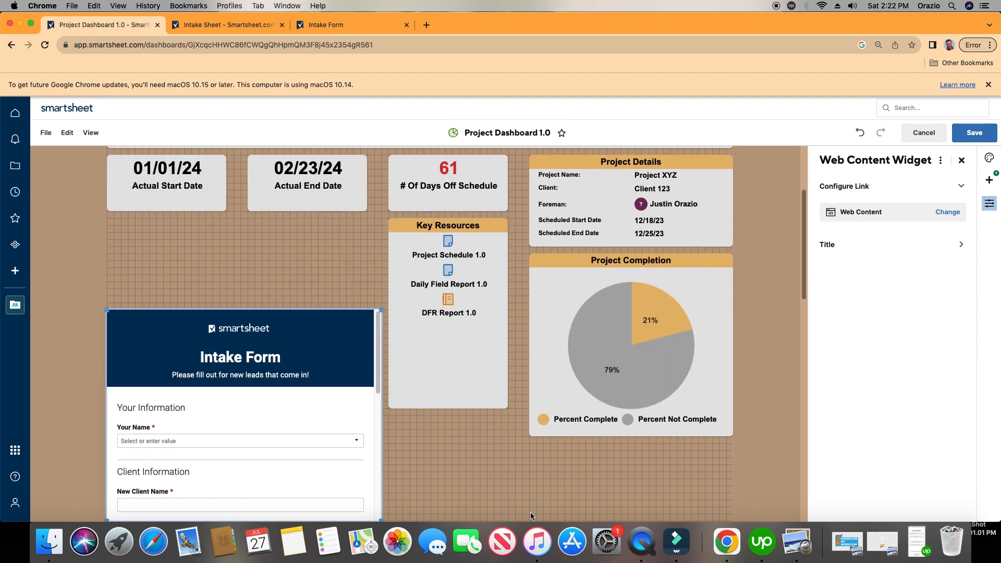
drag(323, 376, 294, 263)
click(320, 289)
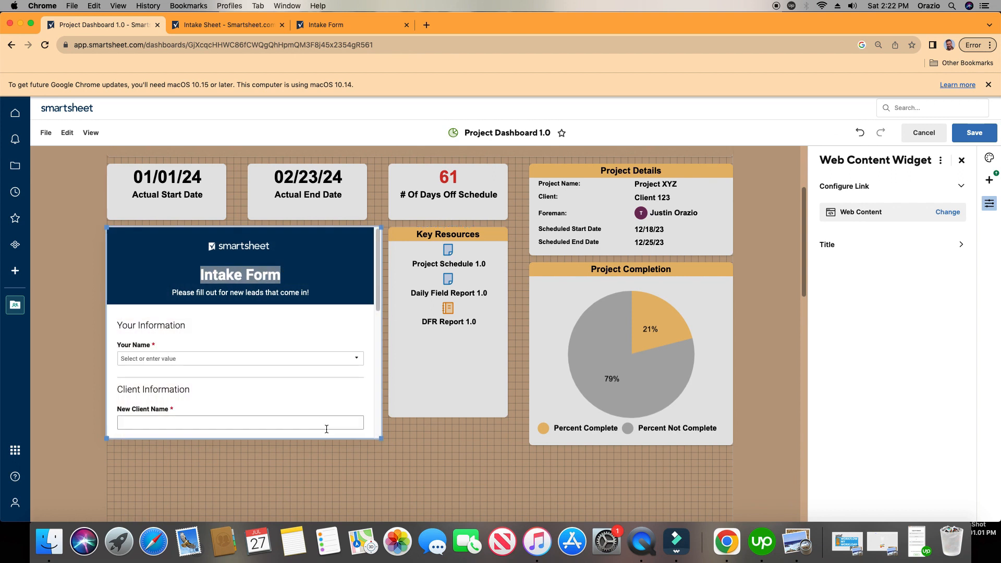
Increase the height of the Intake Form widget and save the dashboard.
drag(383, 440, 380, 364)
scroll(405, 386, up, 10)
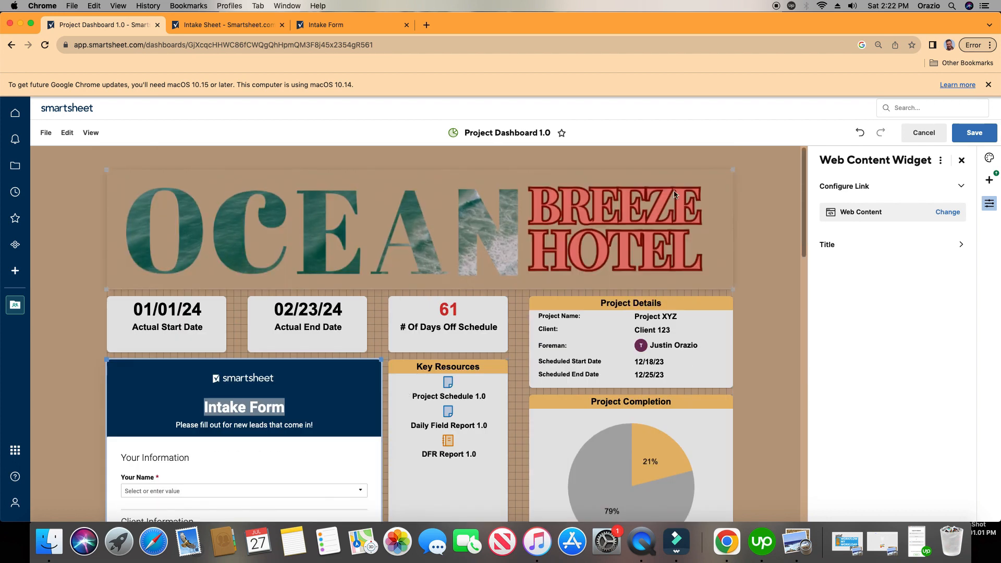
click(981, 136)
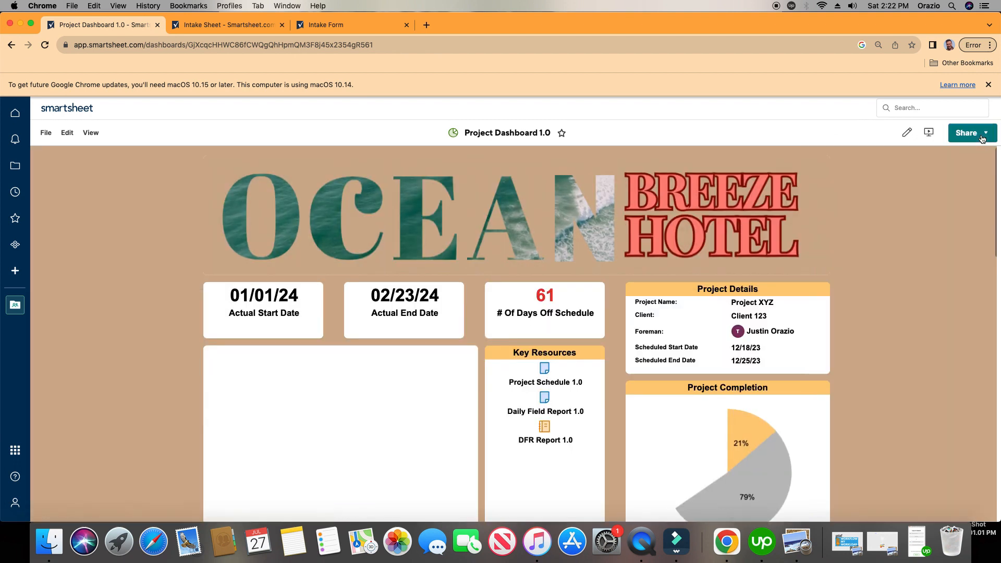
Choose the first listed contact as Your Name in the Intake Form embedded in the dashboard.
scroll(154, 327, down, 2)
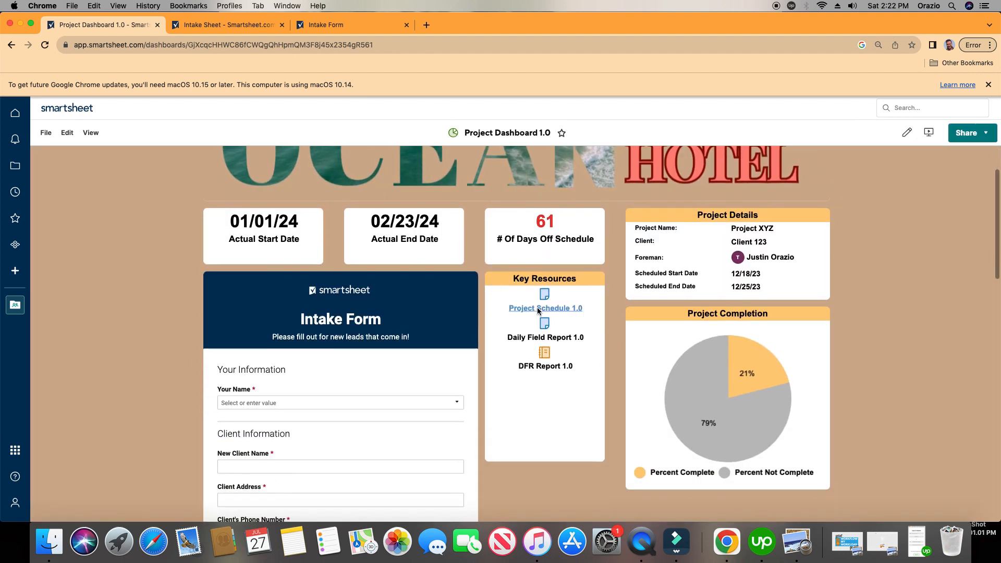
scroll(365, 323, down, 1)
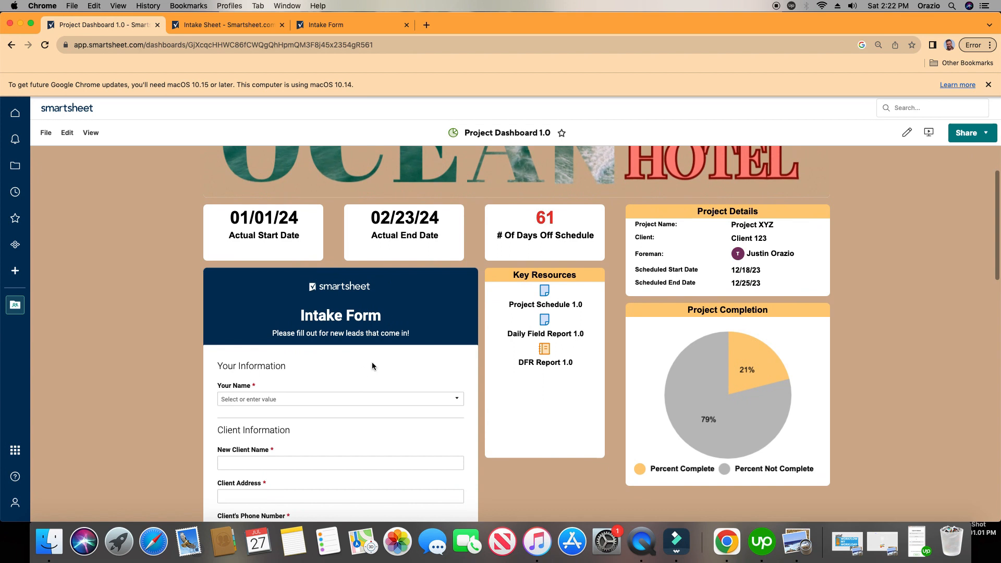
click(359, 400)
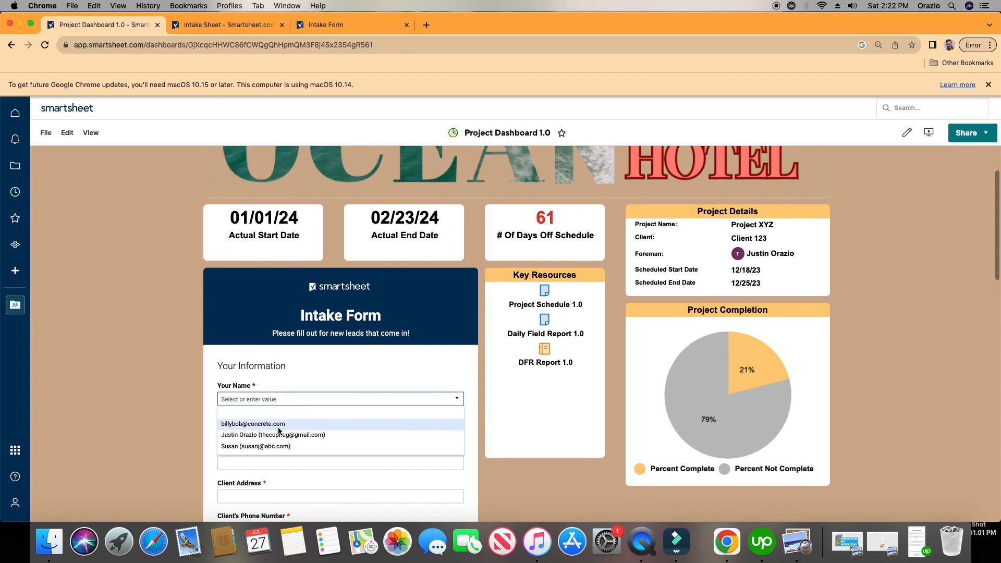
click(282, 423)
Set New Client Name to Client ABC in the embedded Intake Form, and fill in the client's address and phone number.
scroll(143, 371, down, 3)
click(371, 386)
text(c)
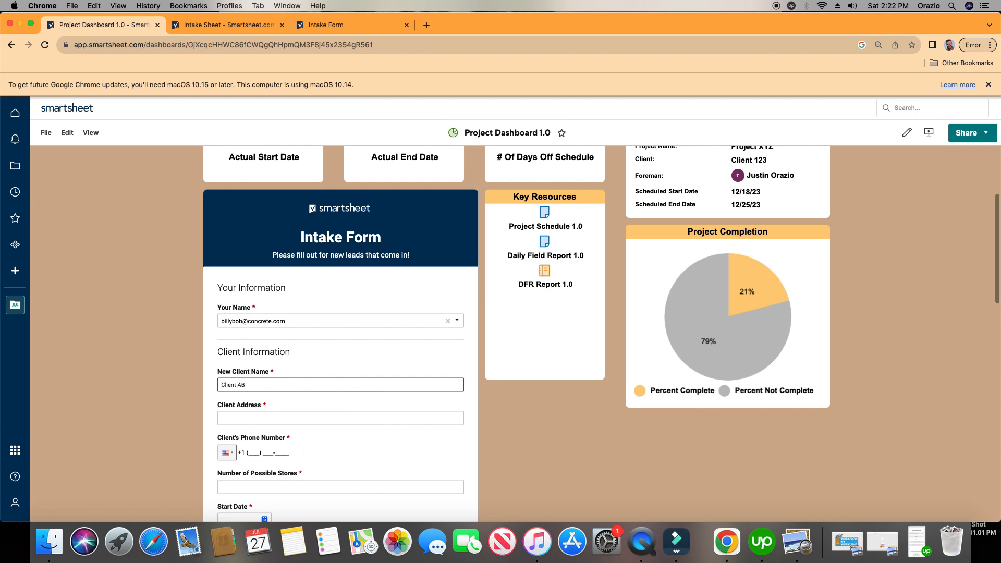
click(362, 419)
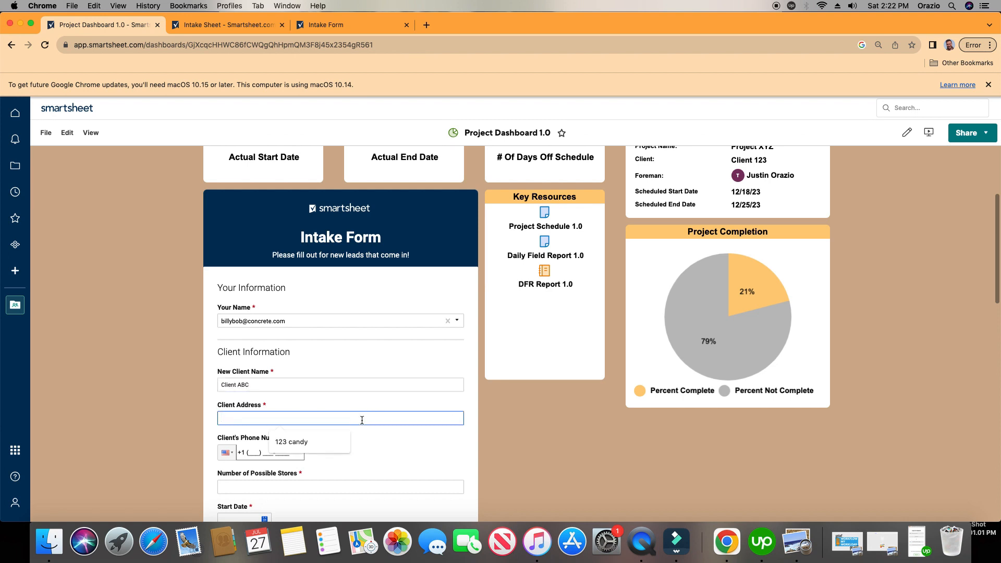
text(123 Candy cane LN)
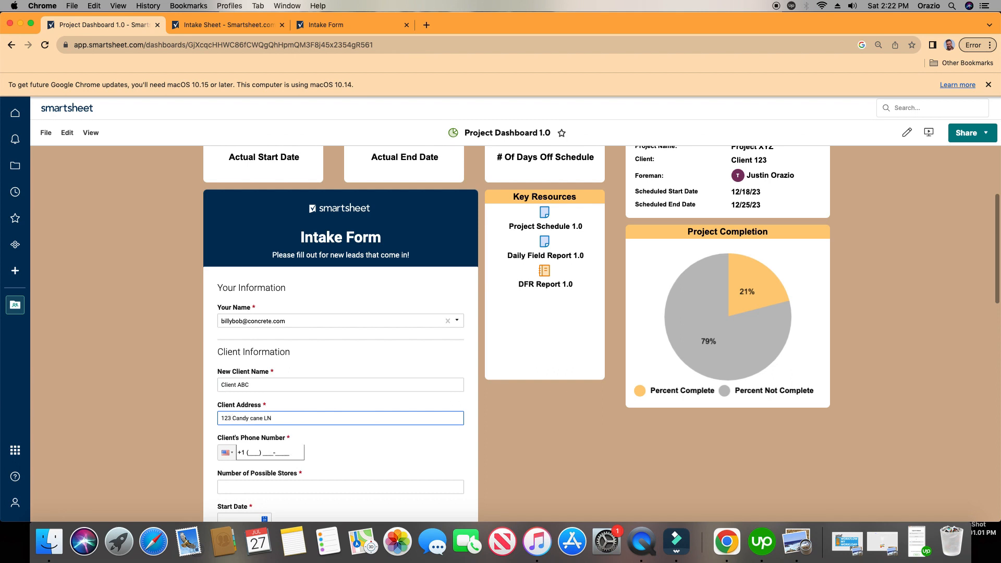
click(252, 451)
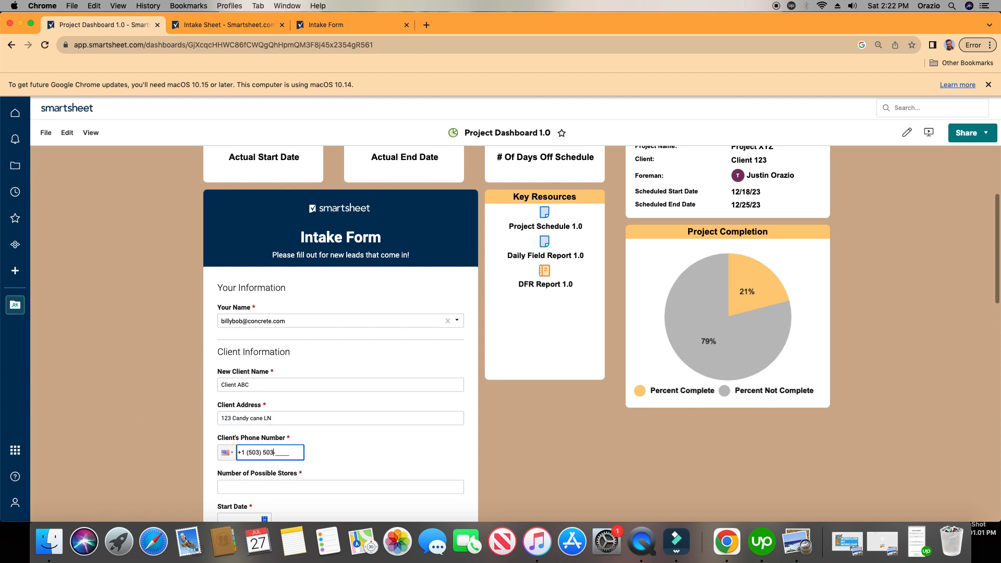
Set Number of Possible Stores to 25 and the Start Date to 07/16/2024 in the Intake Form.
scroll(293, 417, down, 5)
click(331, 291)
text(24)
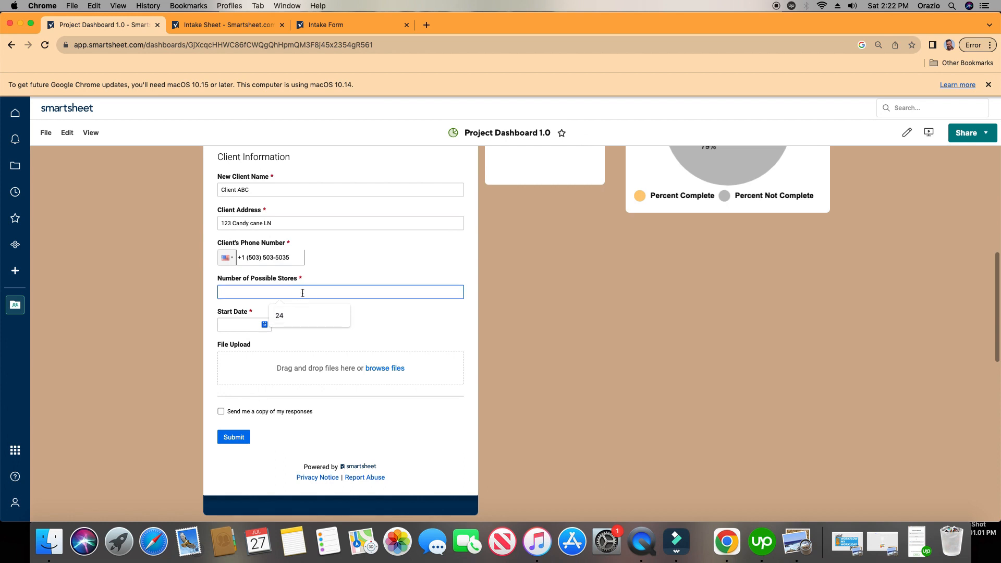
text(5)
click(265, 324)
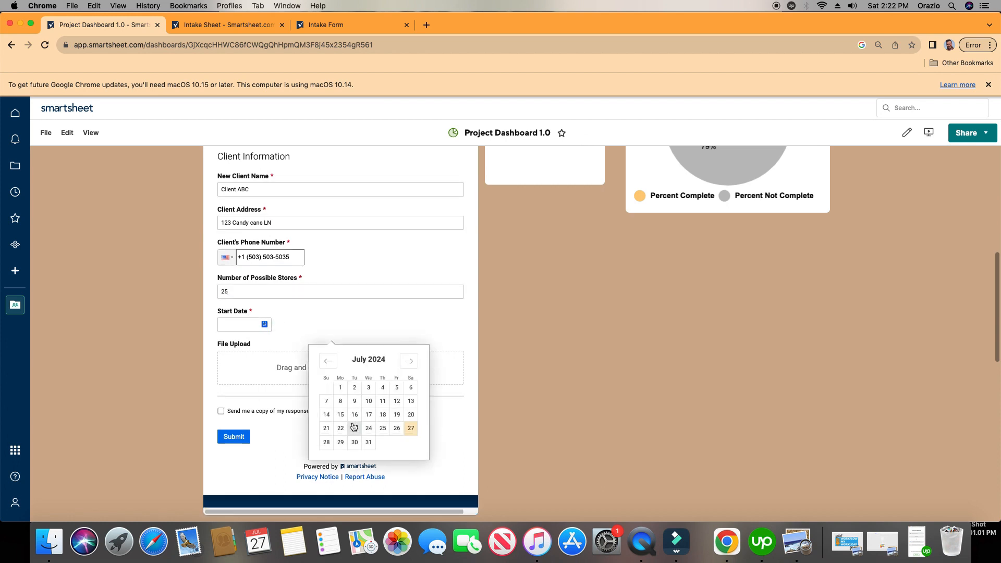
click(353, 419)
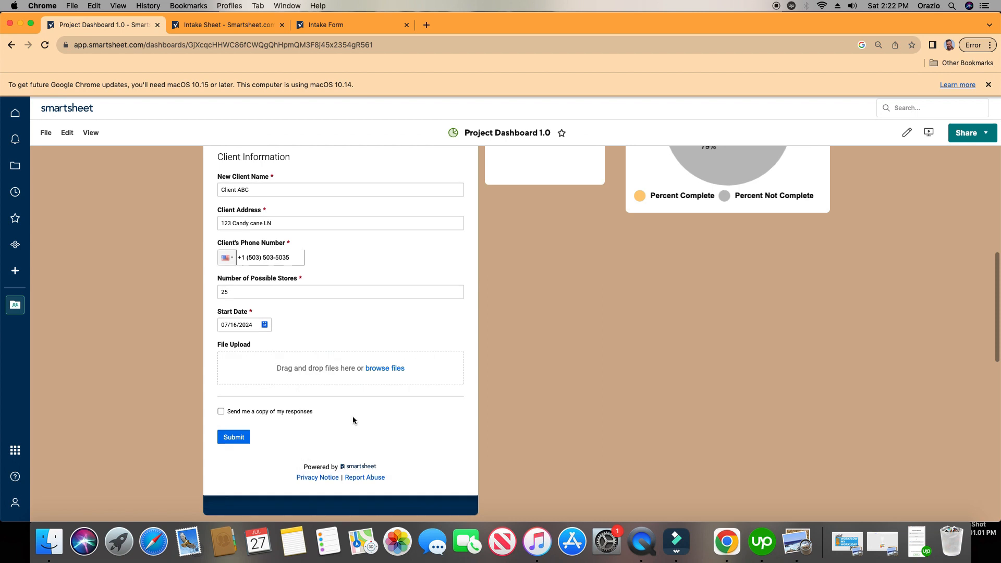
Attach FOR MAKING MONEY (4).png from Downloads to the Intake Form and submit the entry.
click(397, 369)
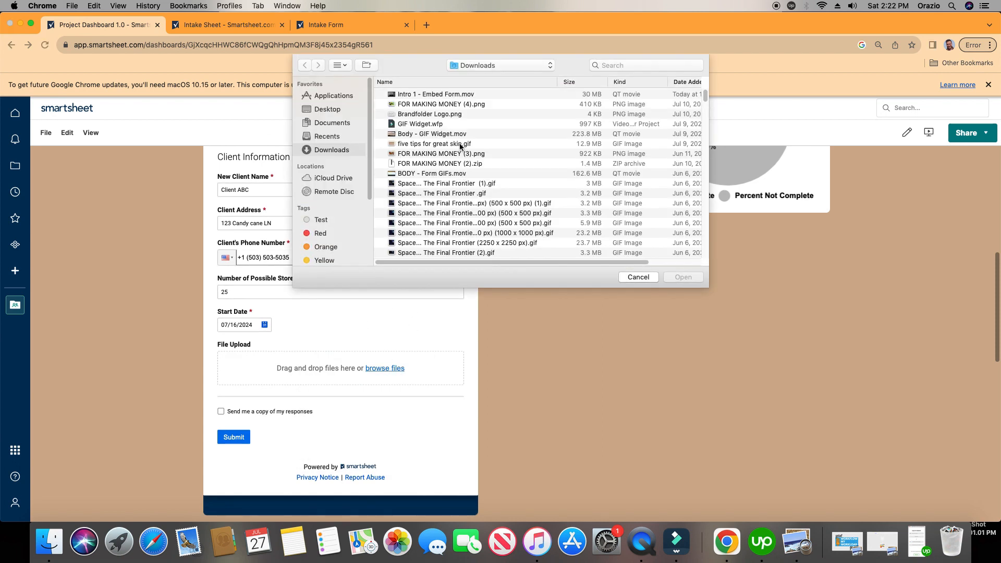
click(450, 105)
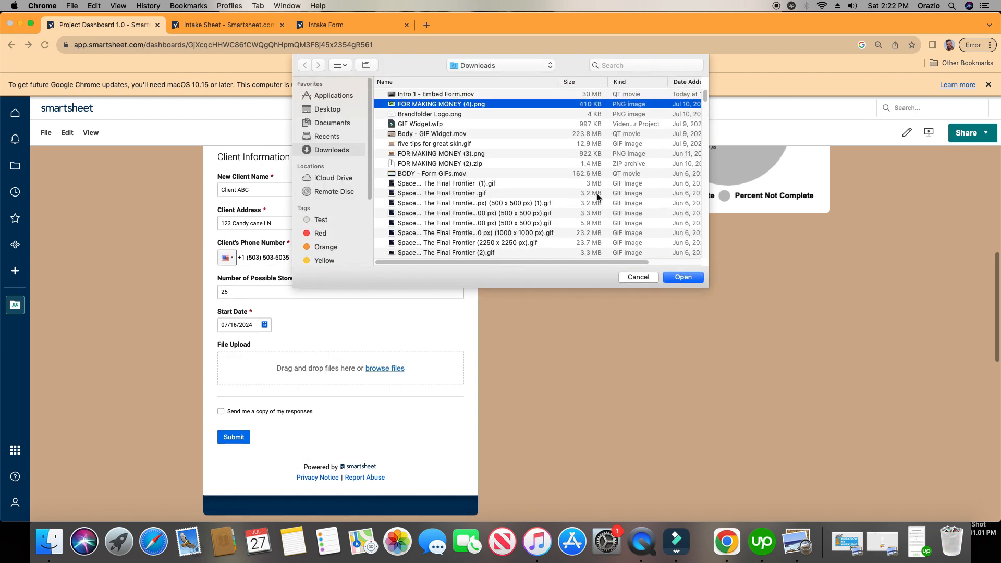
click(683, 277)
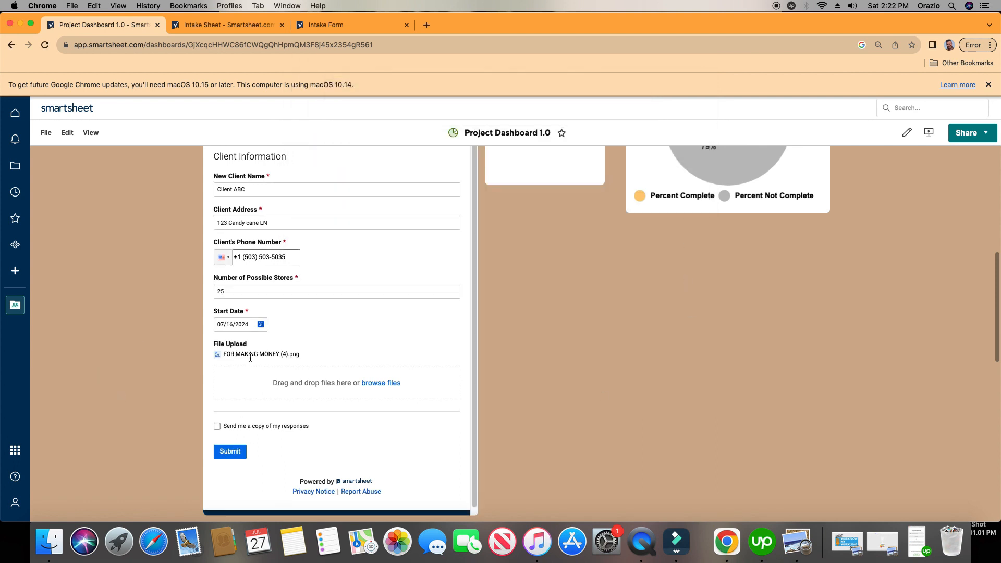
click(235, 453)
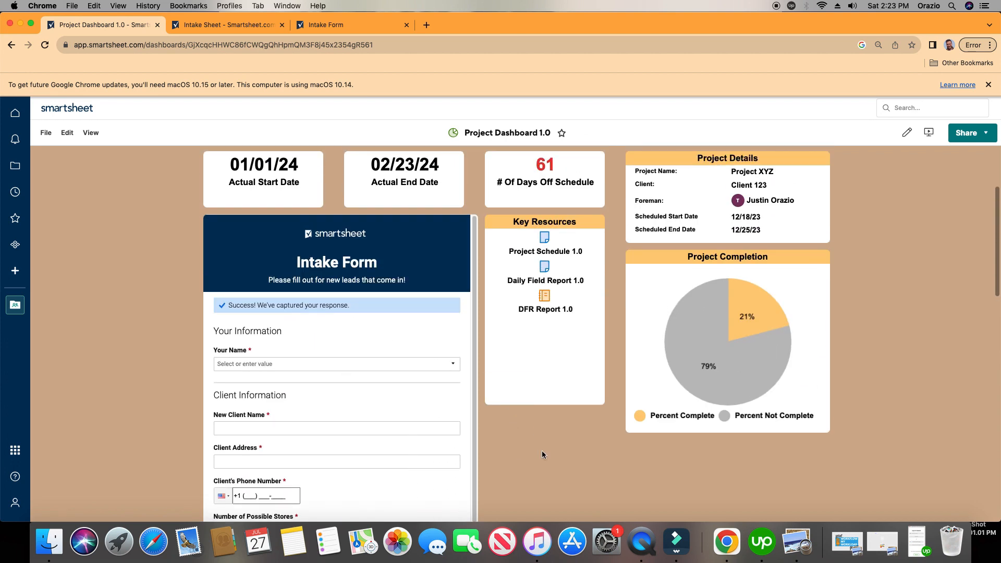
scroll(324, 372, down, 1)
scroll(330, 382, up, 1)
Open the settings of the Intake Form through the Intake Sheet's form management.
click(245, 24)
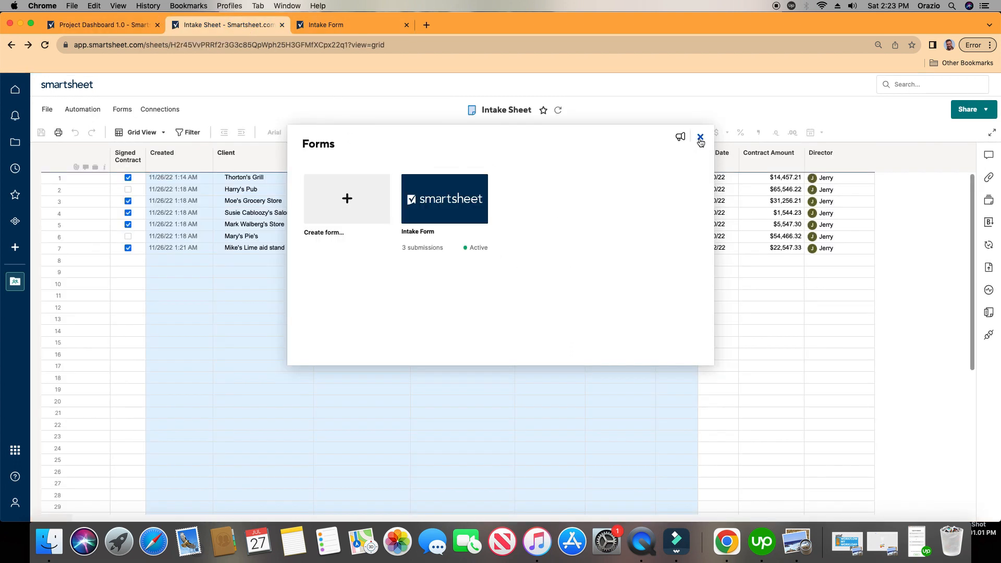
click(700, 139)
click(123, 109)
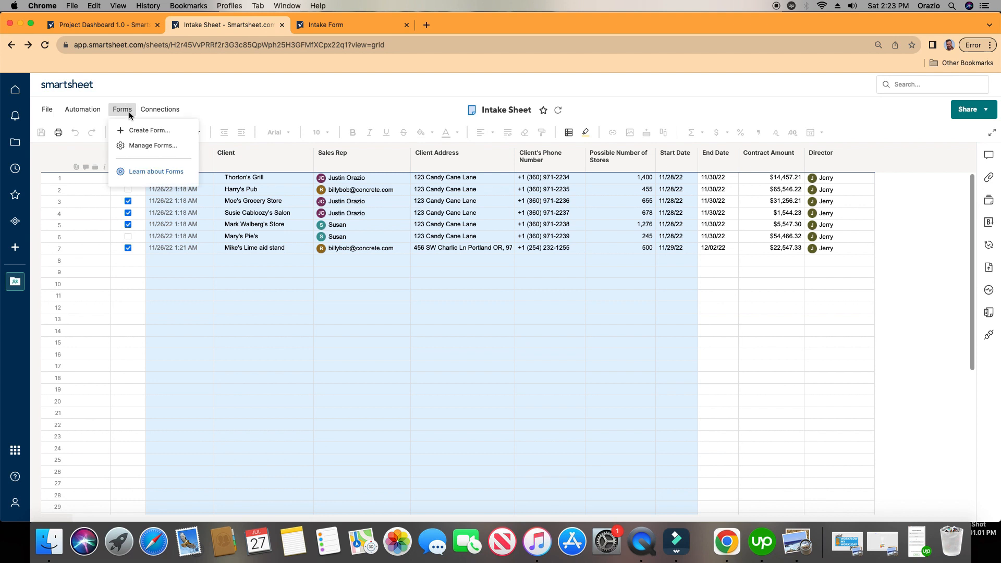
click(141, 147)
click(447, 198)
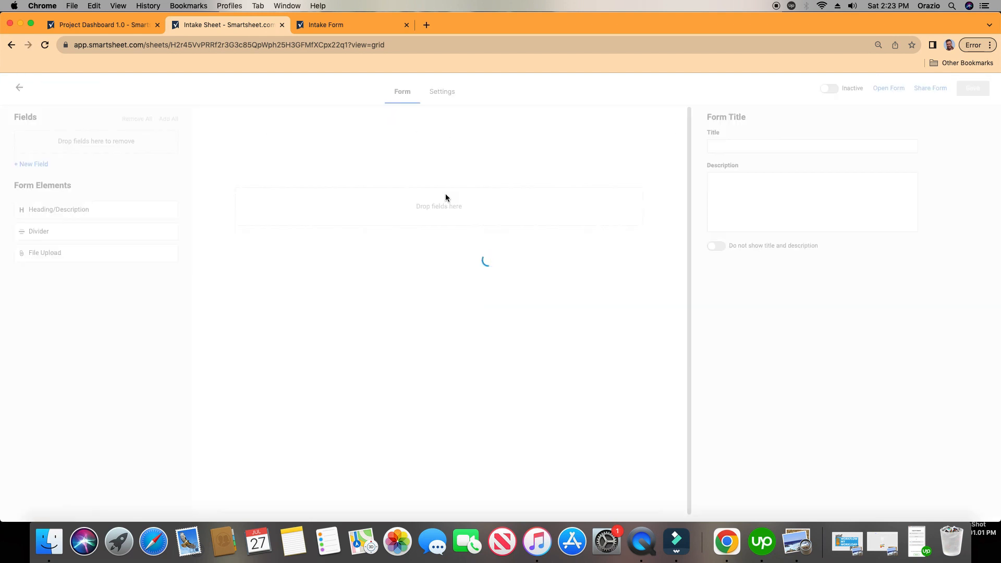
click(464, 93)
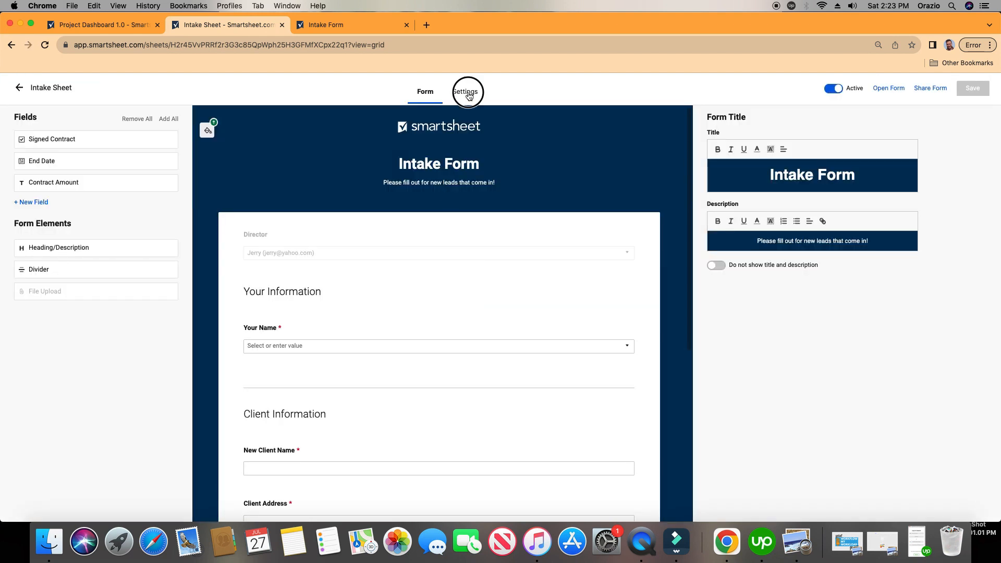
Try displaying a confirmation message after form submission, and restore Reload the same form for another entry.
click(576, 355)
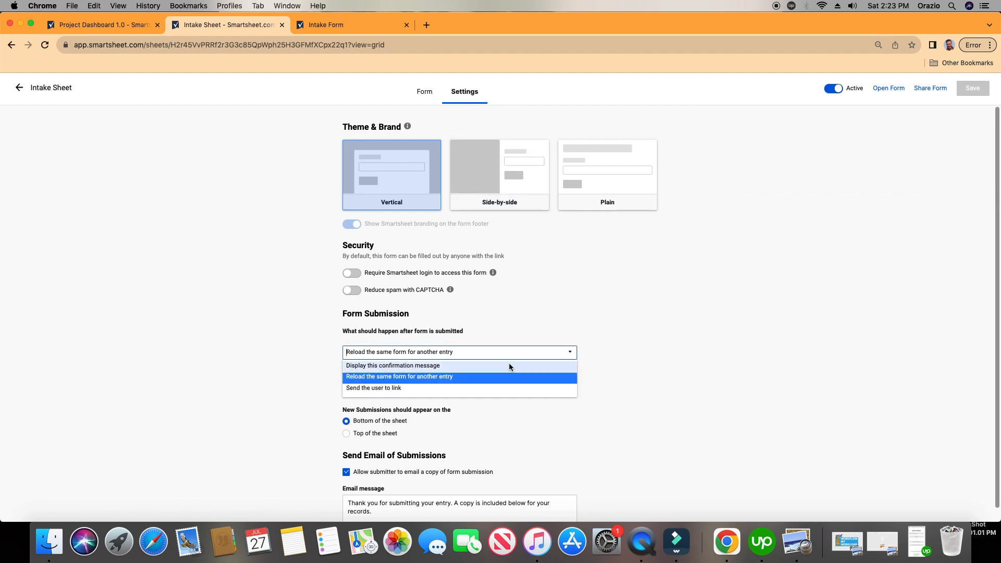
click(499, 368)
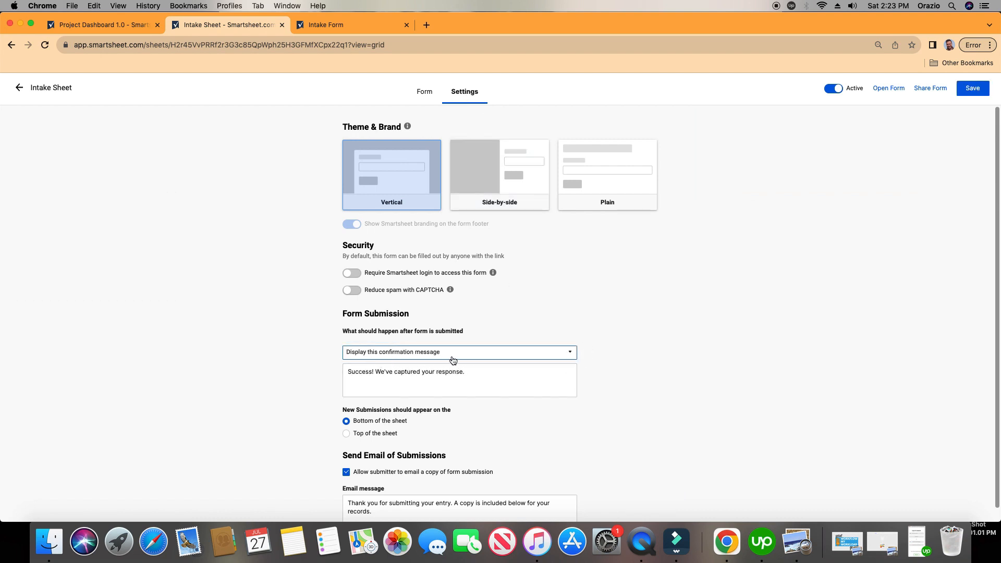
scroll(562, 308, down, 1)
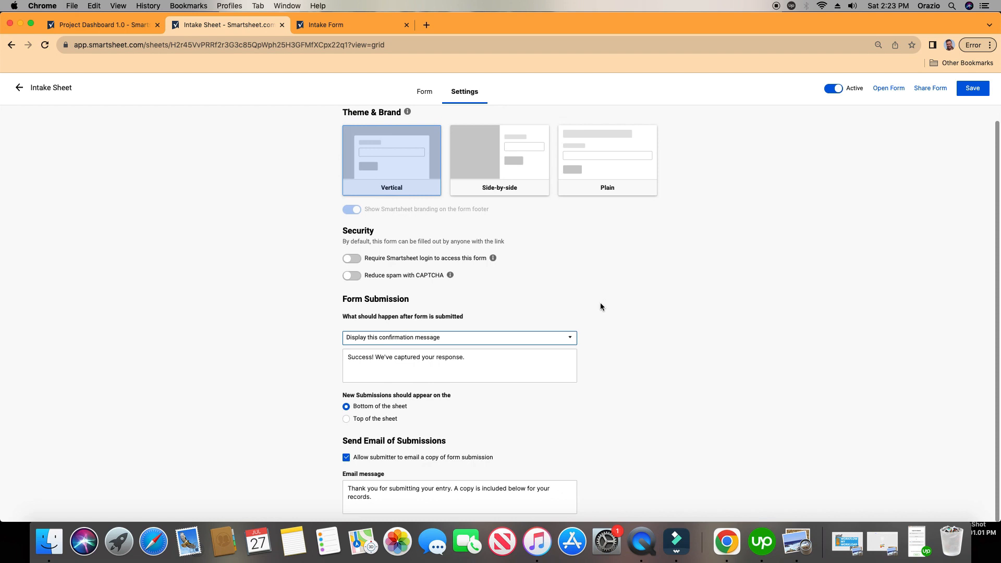
click(570, 338)
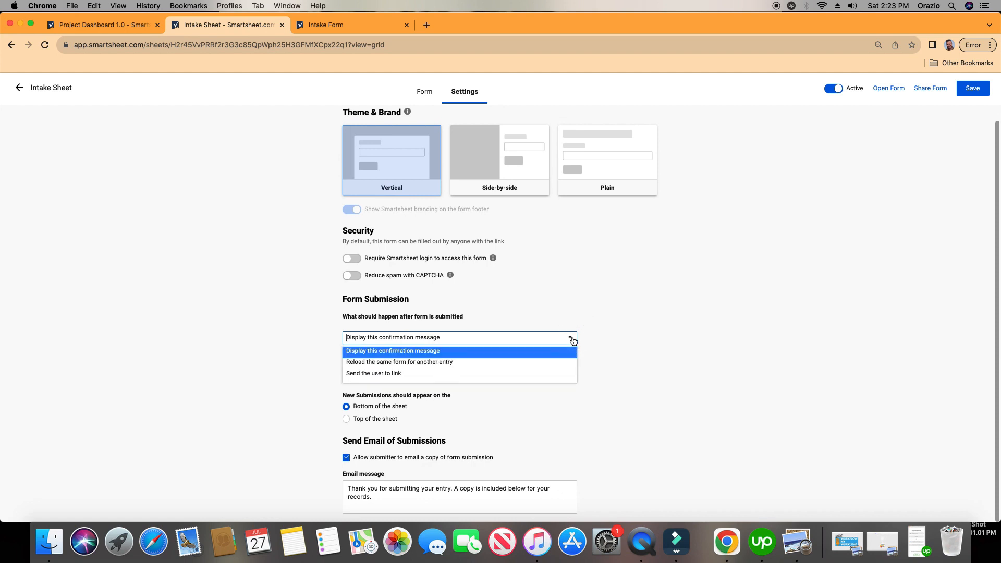
click(521, 364)
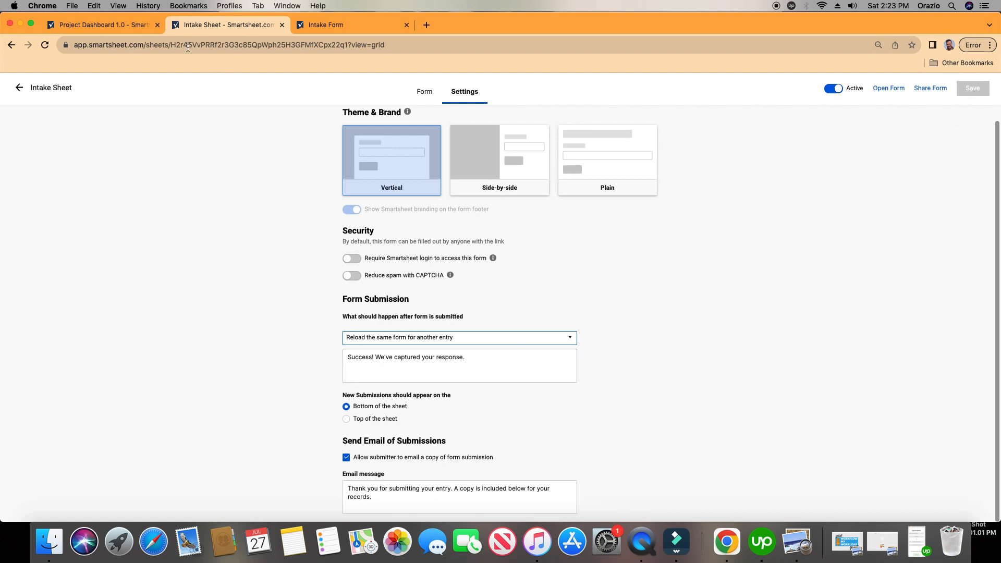
Return to Project Dashboard 1.0 and review the embedded Intake Form after its submission.
click(123, 24)
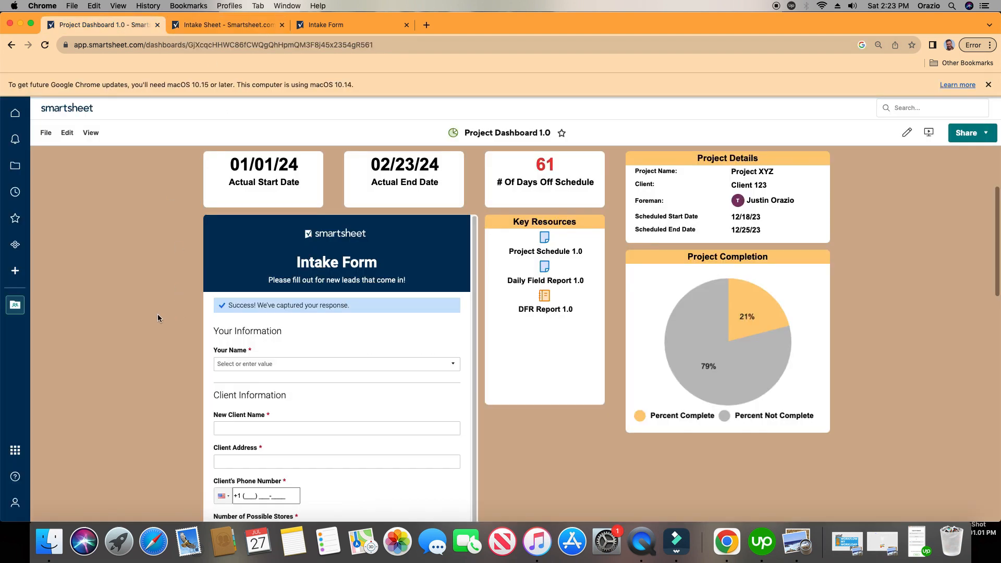
scroll(158, 315, up, 1)
scroll(425, 443, down, 1)
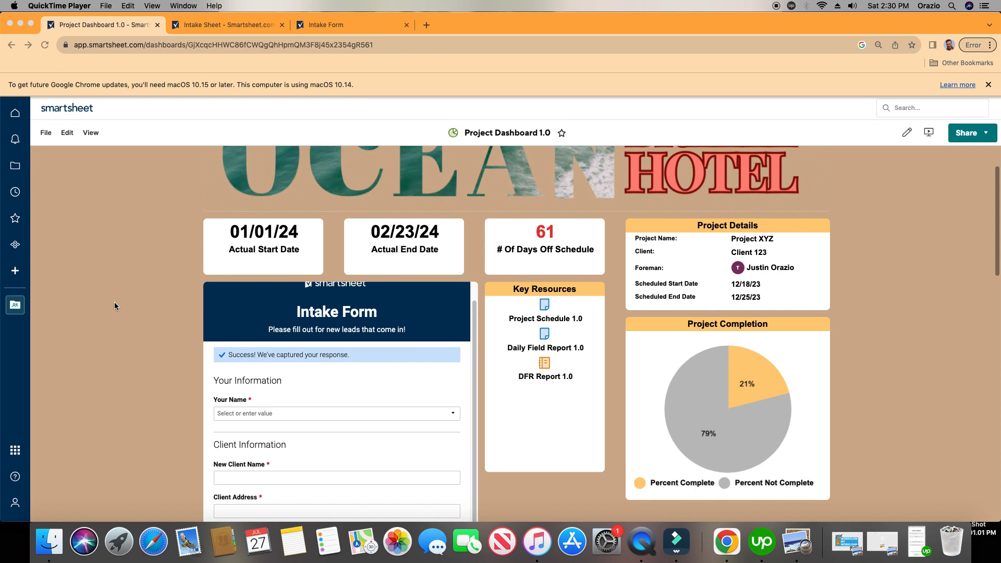
Search Google for qr code monkey in a new browser tab and open the QRCode Monkey website.
click(427, 24)
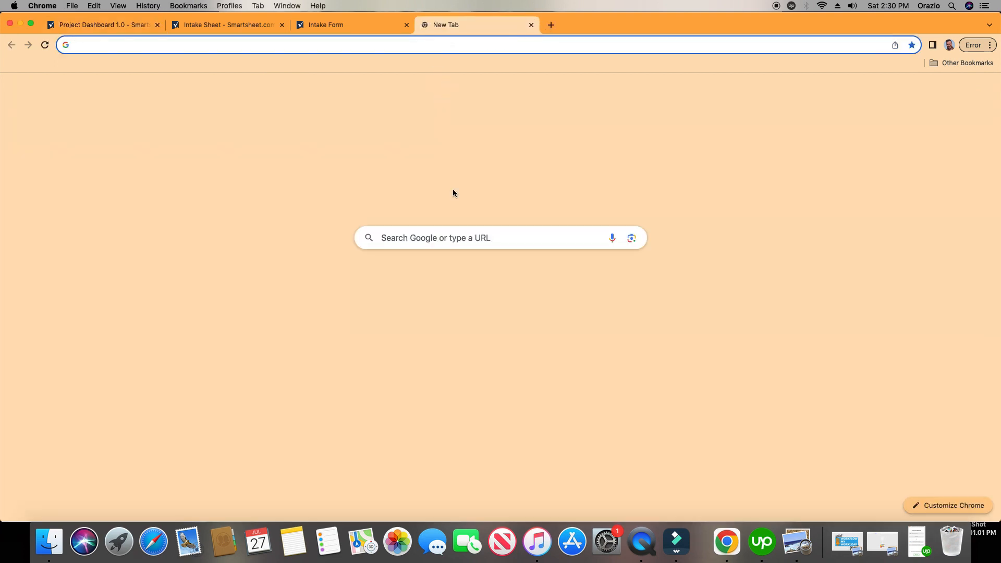
click(473, 237)
text(qr c)
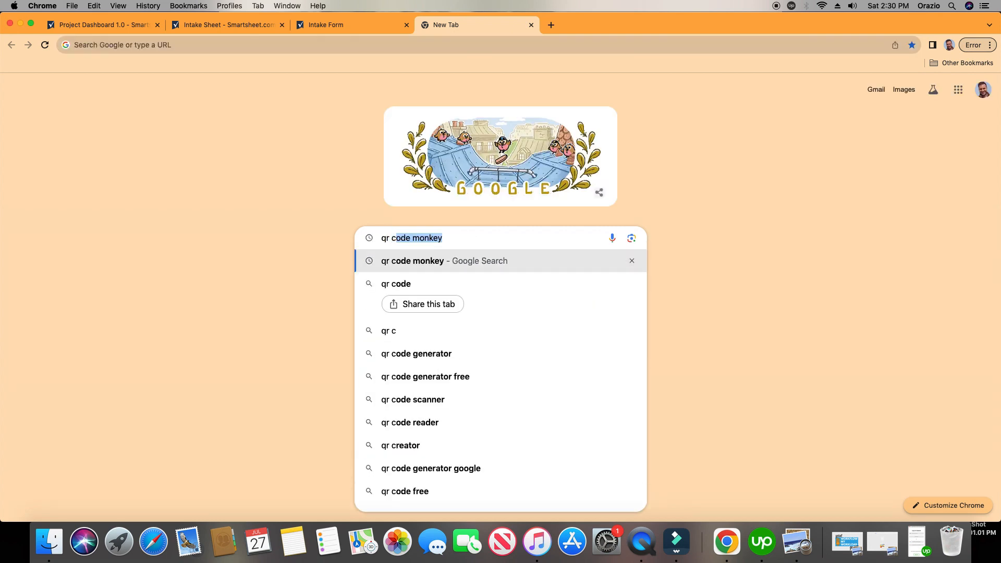
key(Return)
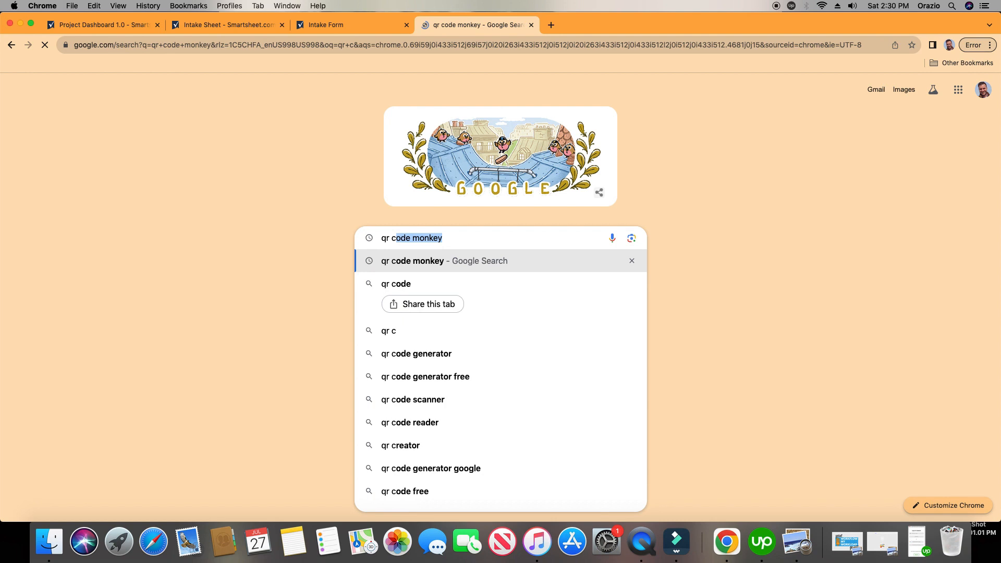
scroll(410, 335, down, 5)
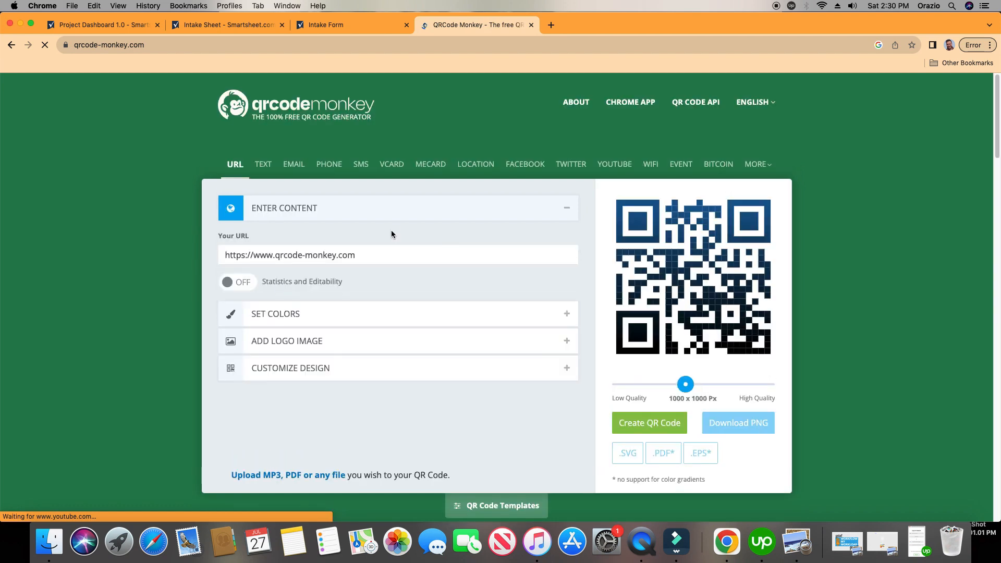
Clear the default web address from the URL content of the QR code.
click(392, 217)
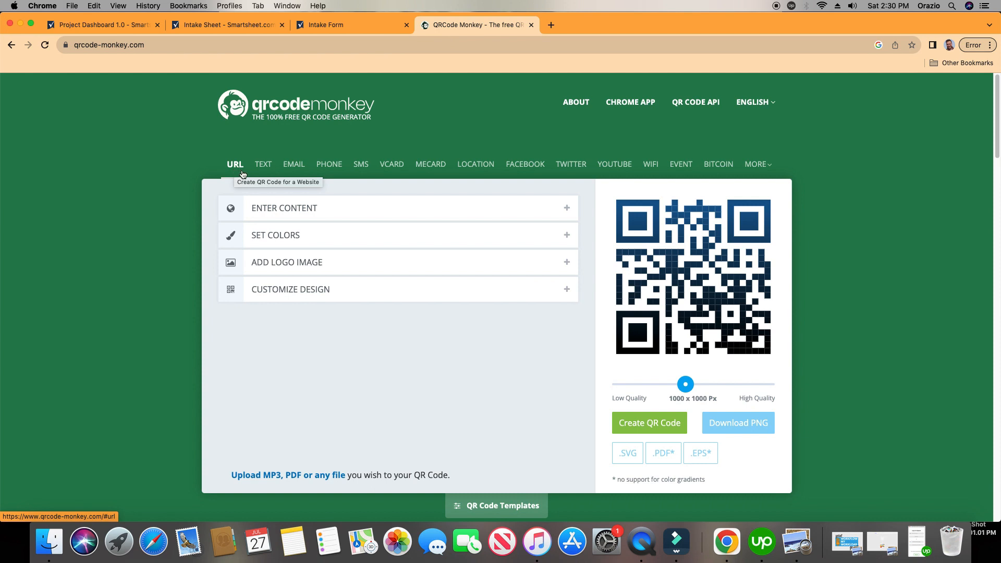
click(340, 209)
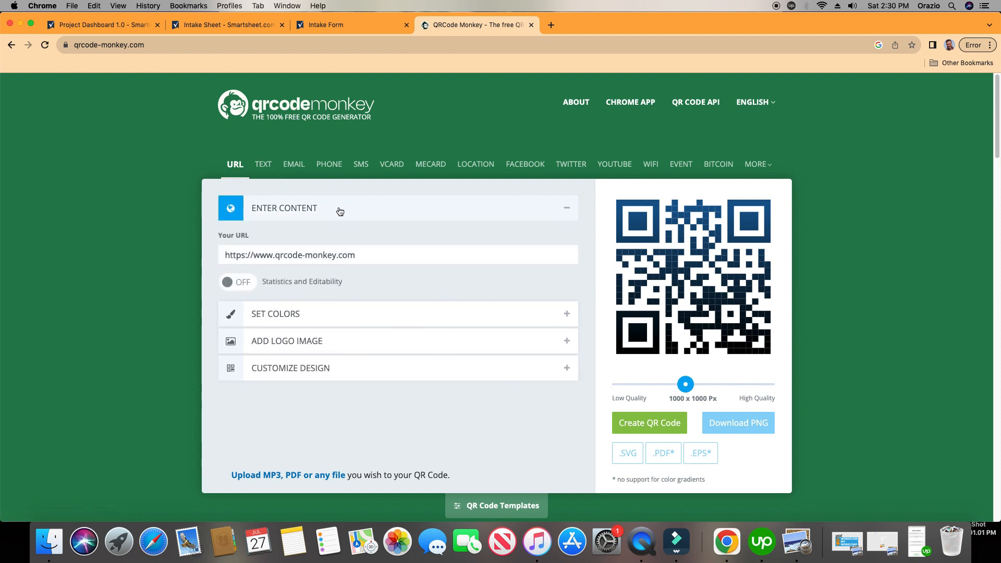
click(372, 255)
double_click(372, 255)
drag(369, 254, 190, 253)
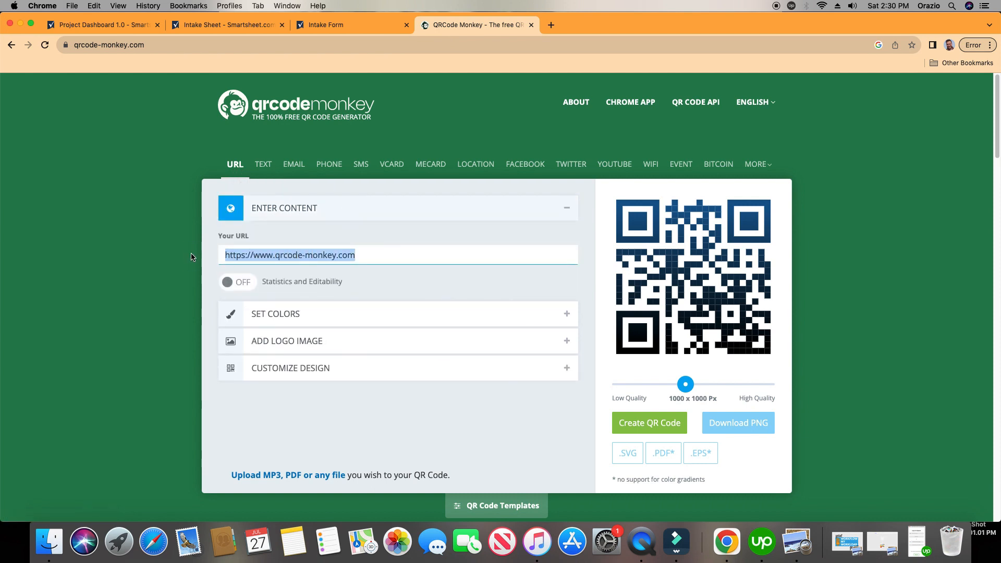
key(BackSpace)
Go back to the Intake Sheet's list of forms and copy the Intake Form's URL.
click(225, 23)
click(429, 97)
click(42, 88)
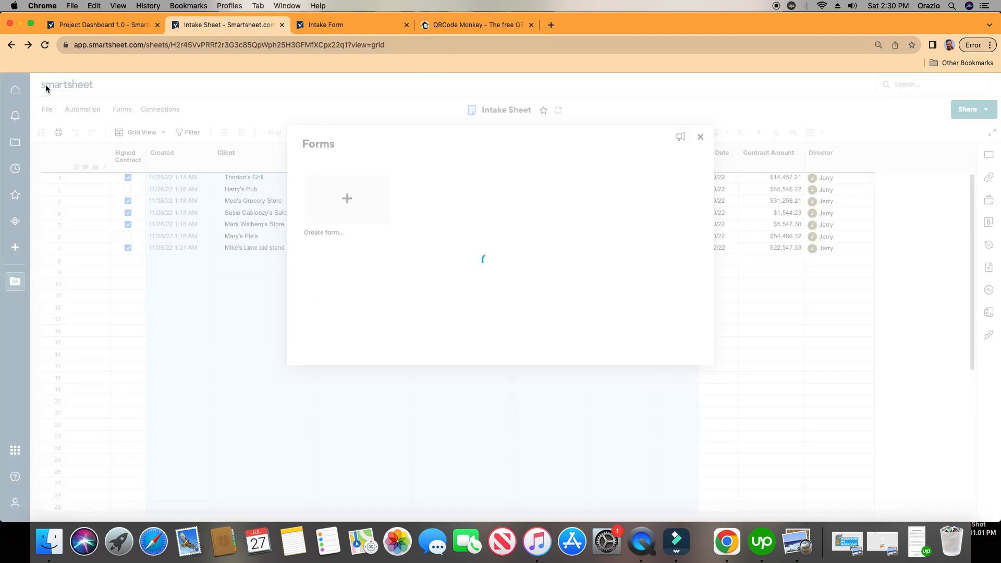
mouse_move(471, 249)
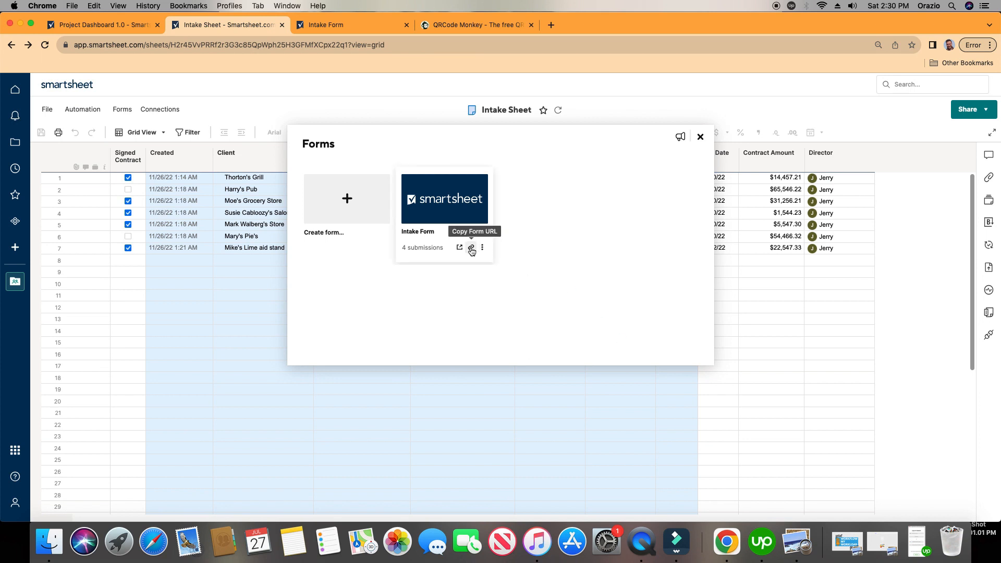
click(471, 249)
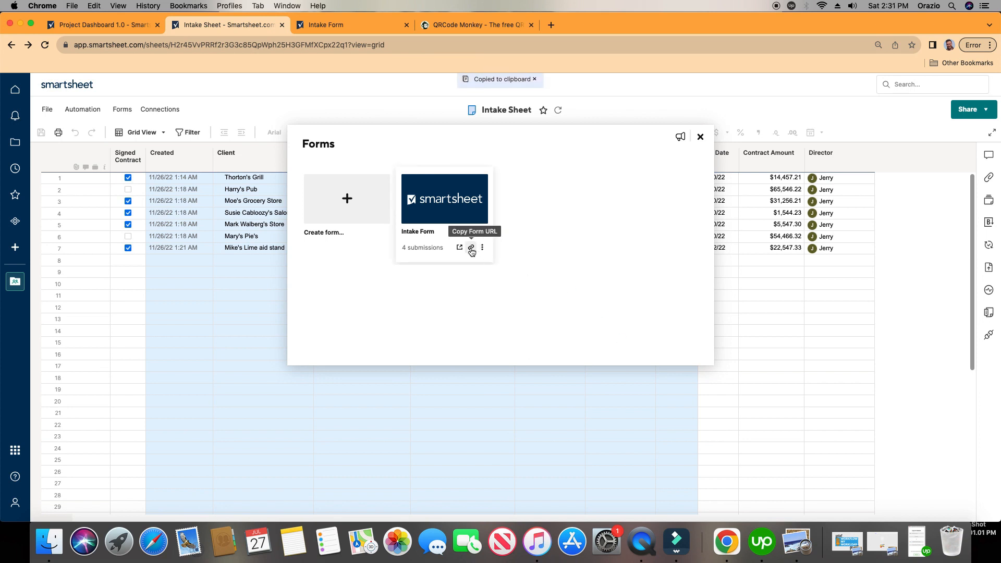
Paste the copied Intake Form link as the QR code's URL in QRCode Monkey.
click(491, 25)
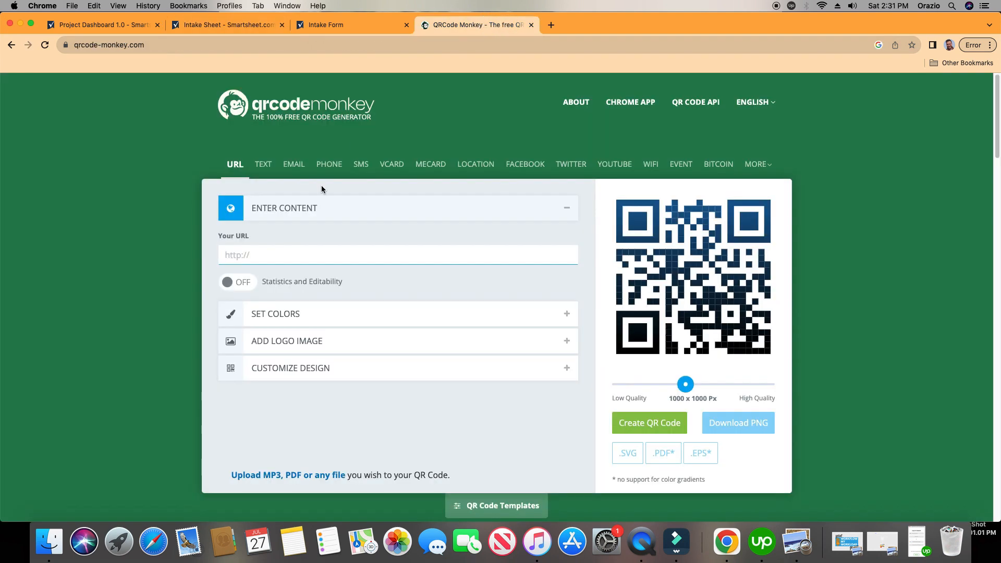
click(290, 256)
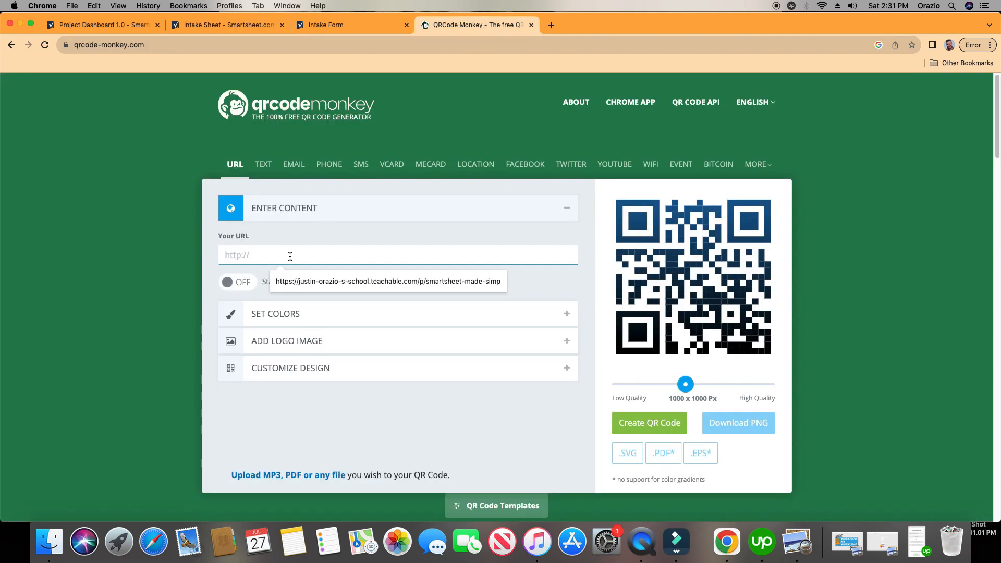
key(super+v)
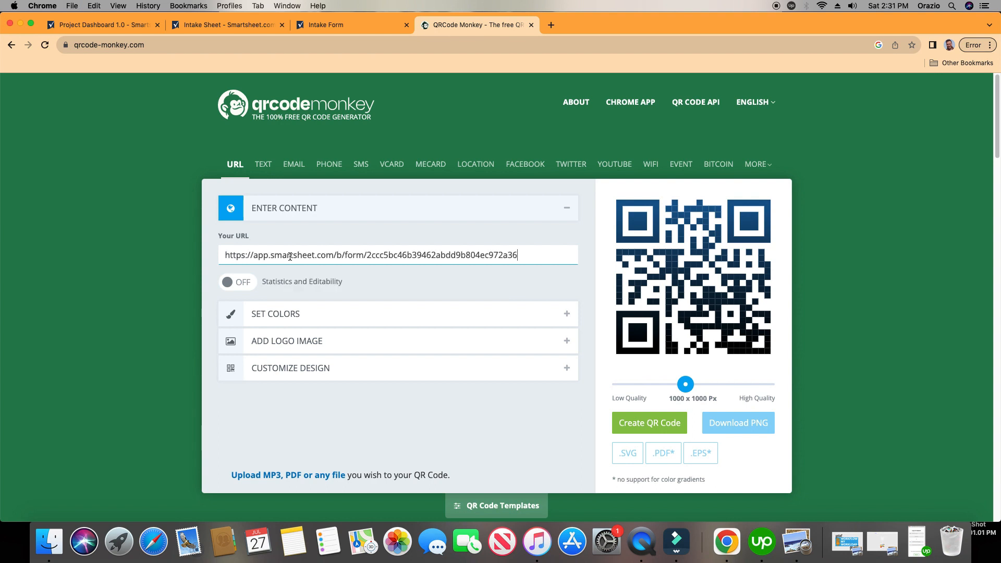
Generate the QR code in single-color black on white at 1000 x 1000 px, download it as a PNG and dismiss the ad.
click(369, 313)
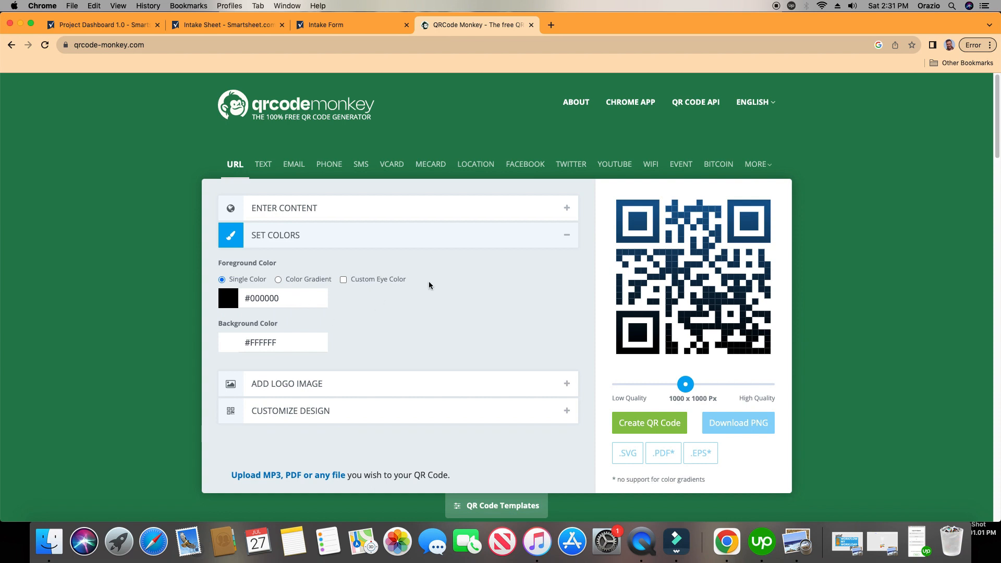
click(657, 427)
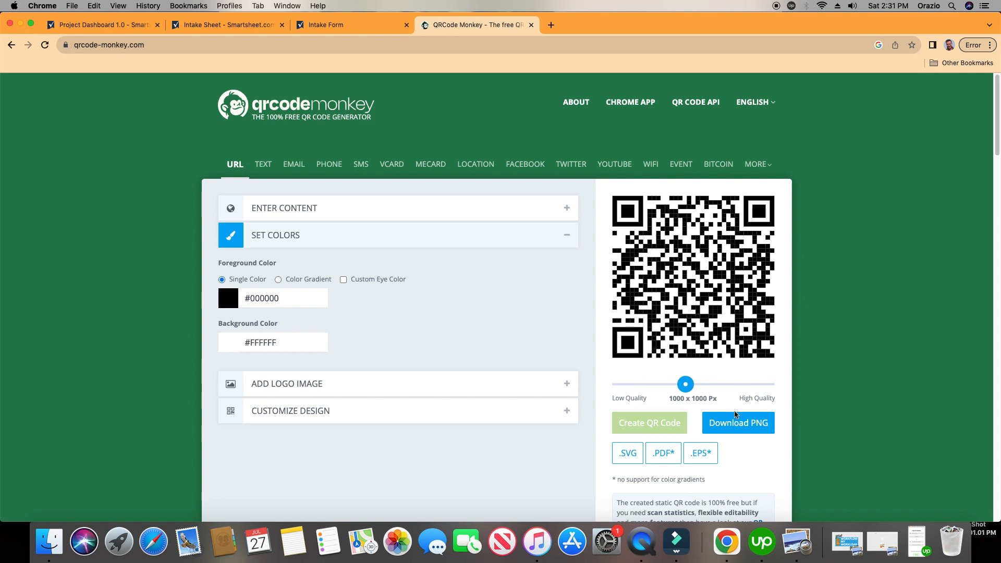
click(746, 426)
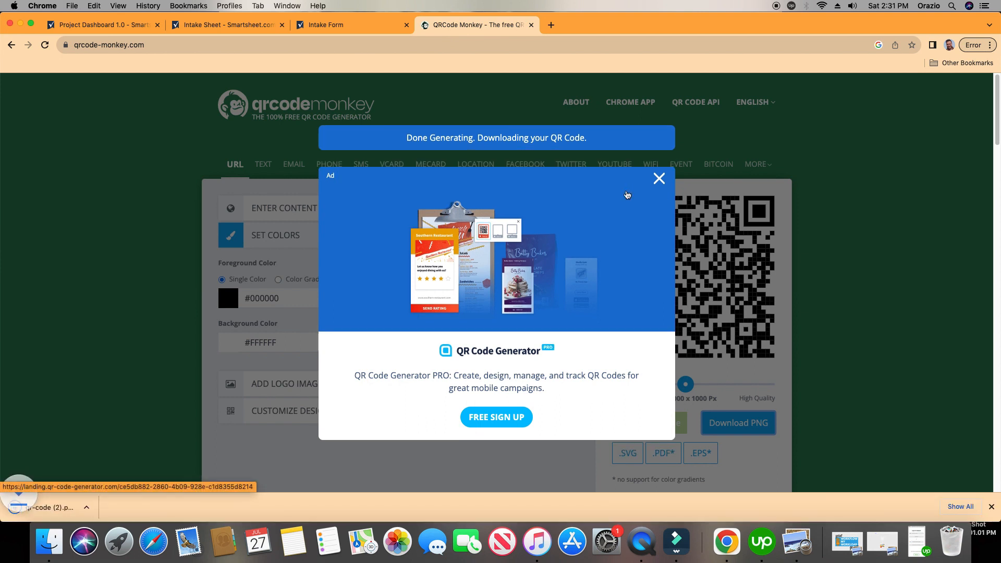
click(660, 180)
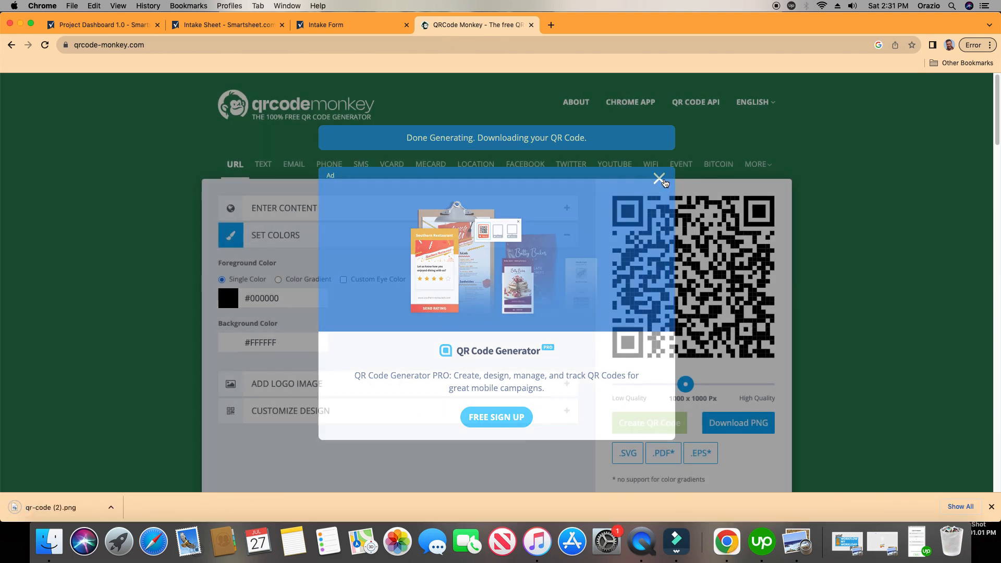
Open the downloaded qr-code (2).png in Preview to inspect the QR code, and close the image.
click(61, 508)
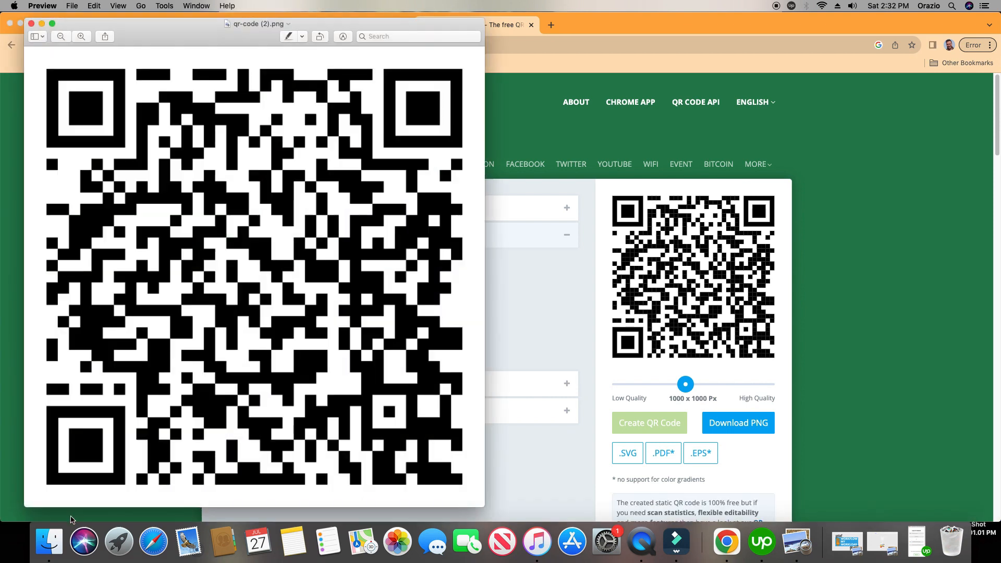
drag(191, 31, 298, 51)
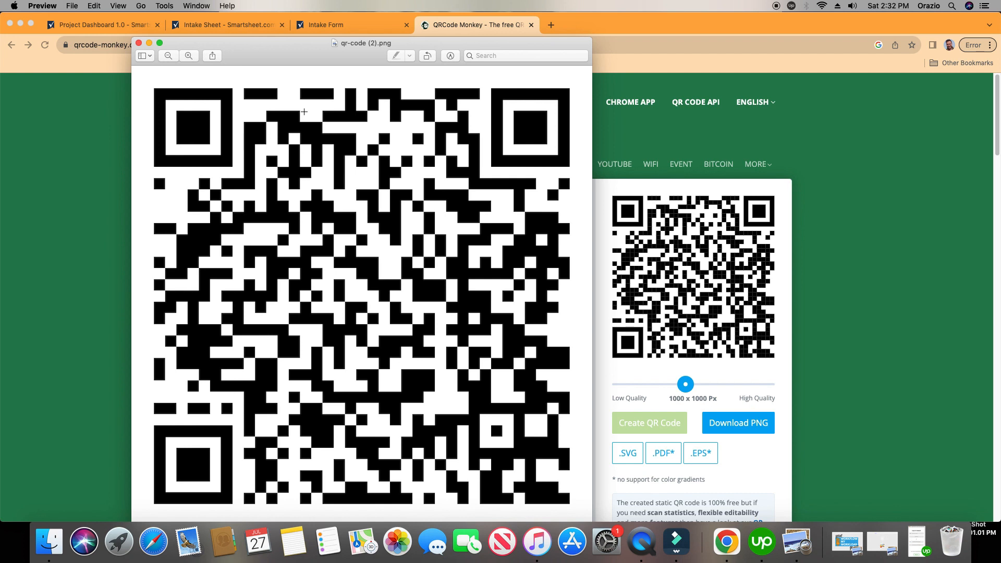
click(138, 44)
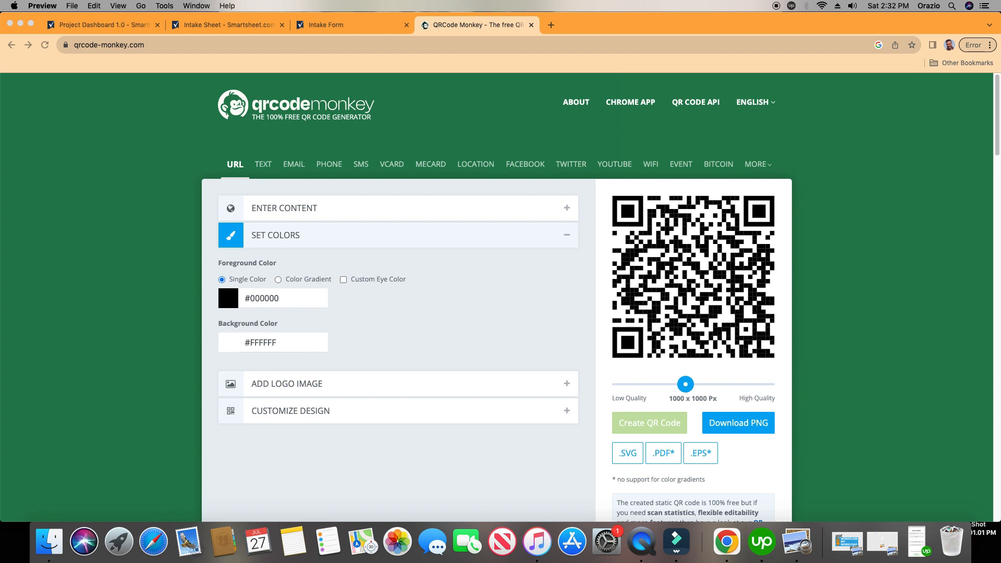
Review Project Dashboard 1.0 and the generated QR code, and highlight the web address of the standalone Intake Form.
click(98, 25)
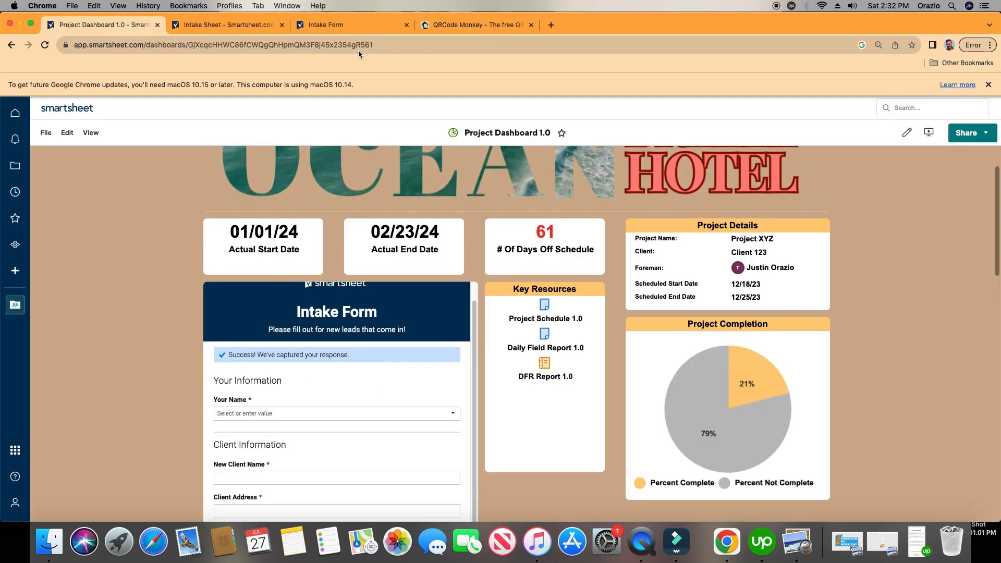
click(464, 26)
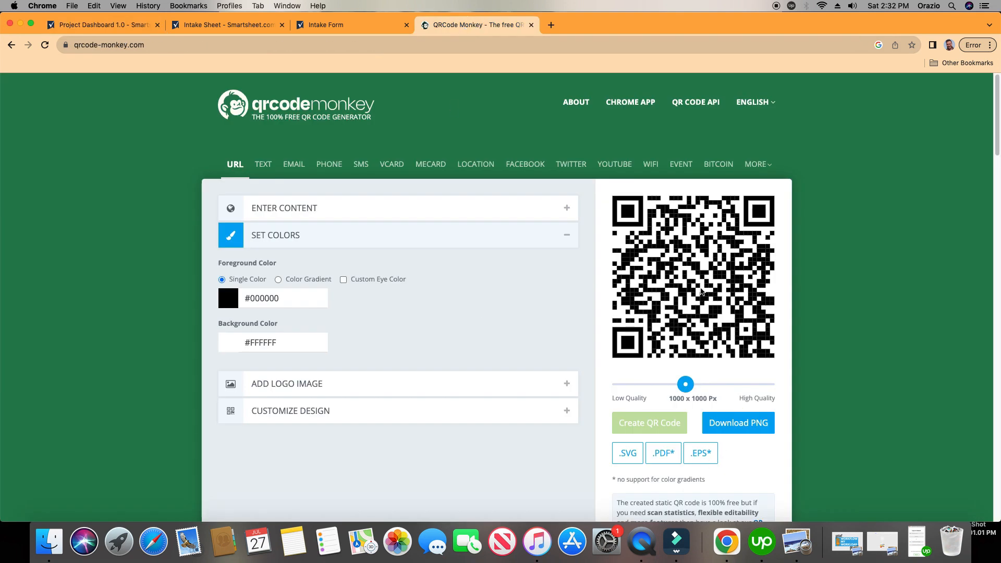
click(362, 23)
click(361, 47)
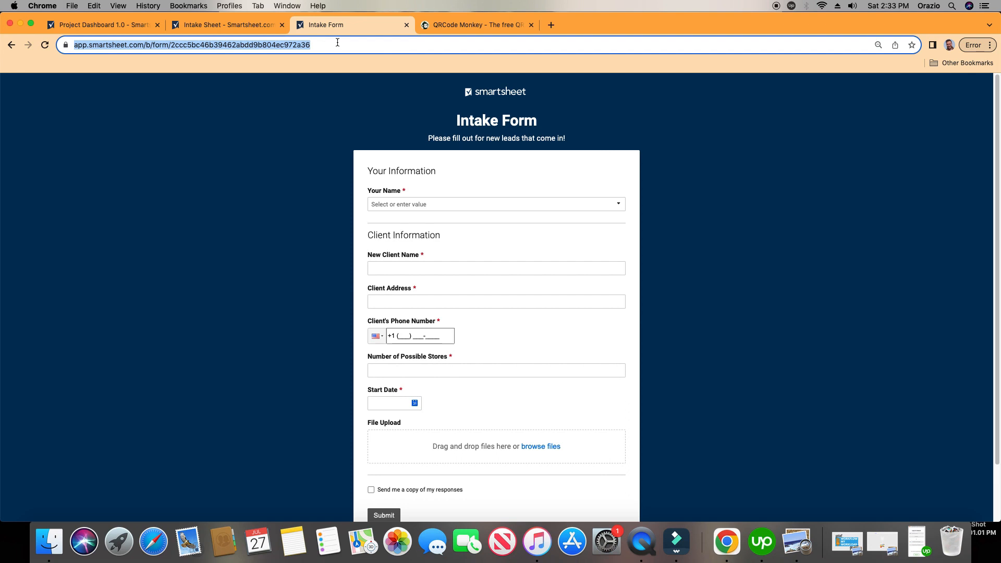